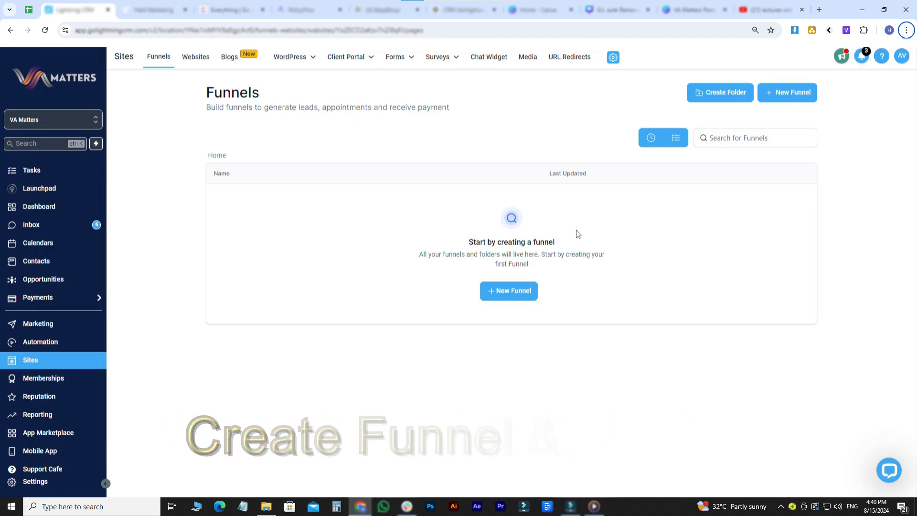
- Start a new funnel from templates and open the template library
click(789, 92)
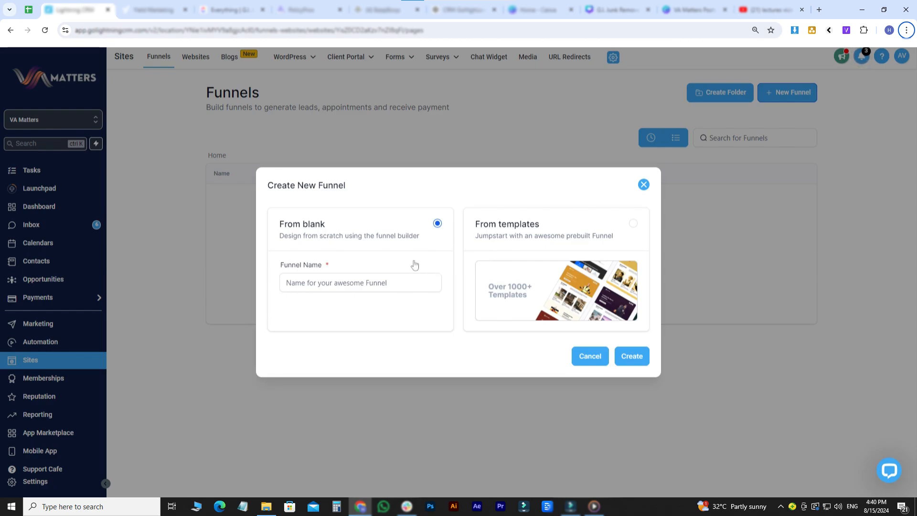
click(550, 277)
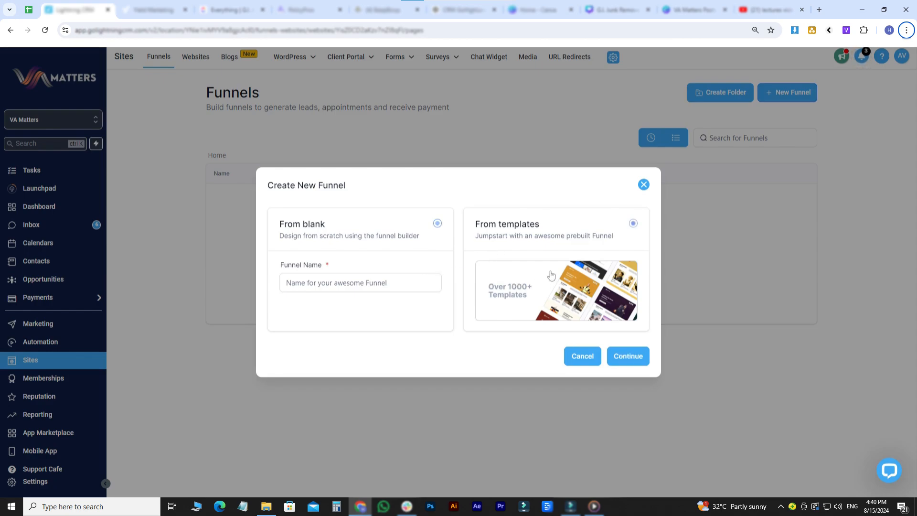
click(627, 357)
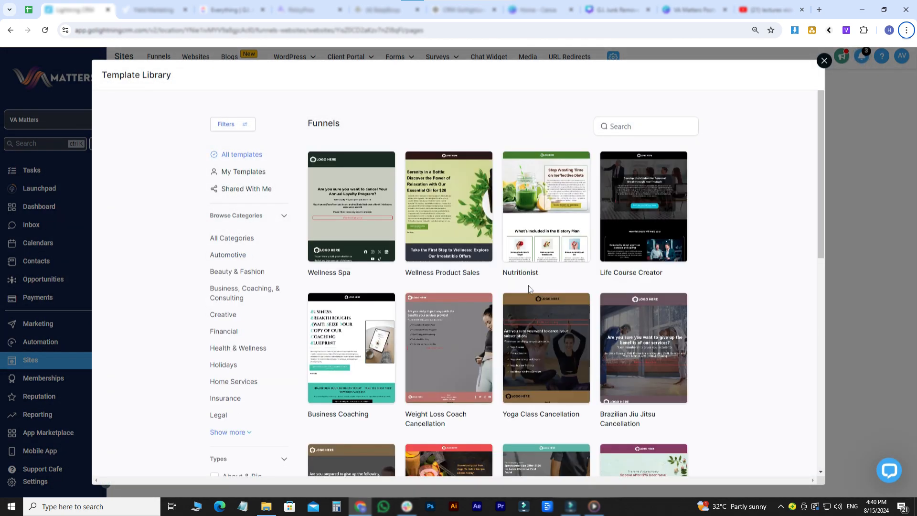
- Browse the funnel templates and create the funnel from the Business Coaching template
scroll(528, 289, down, 3)
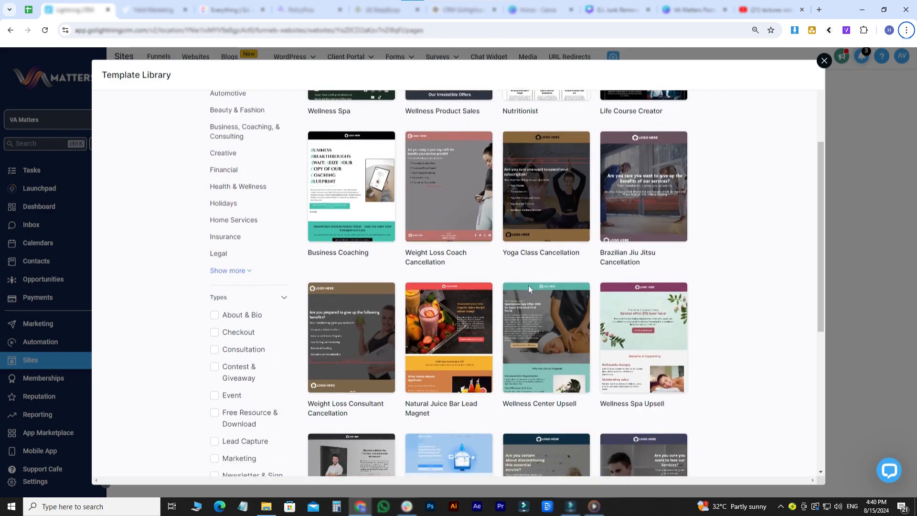
scroll(257, 214, up, 2)
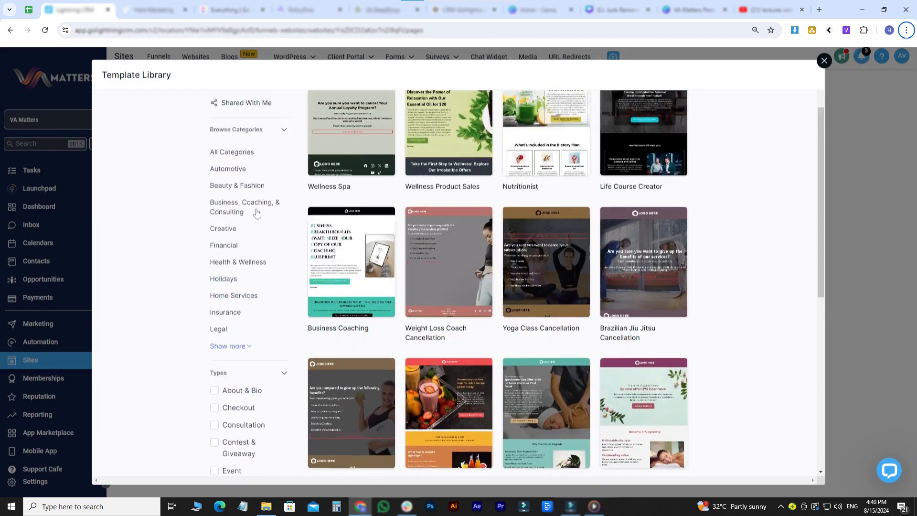
scroll(257, 213, up, 2)
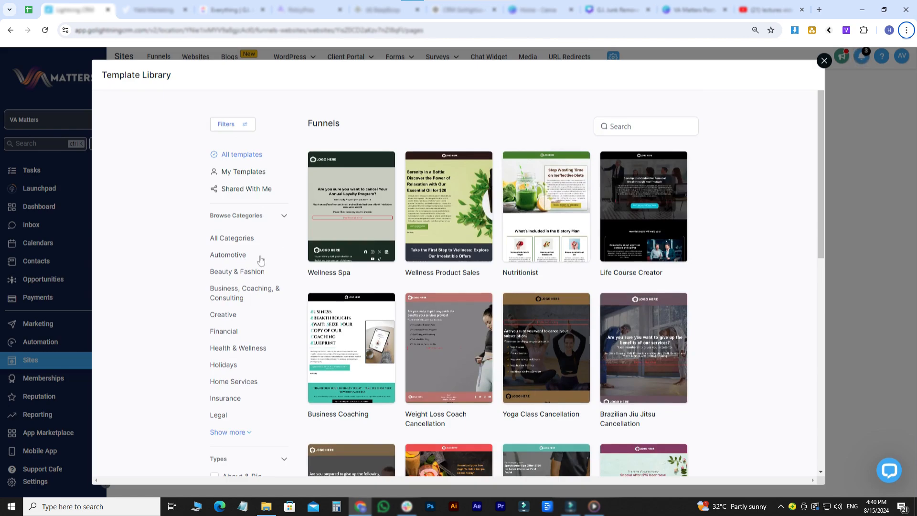
mouse_move(378, 247)
mouse_move(349, 388)
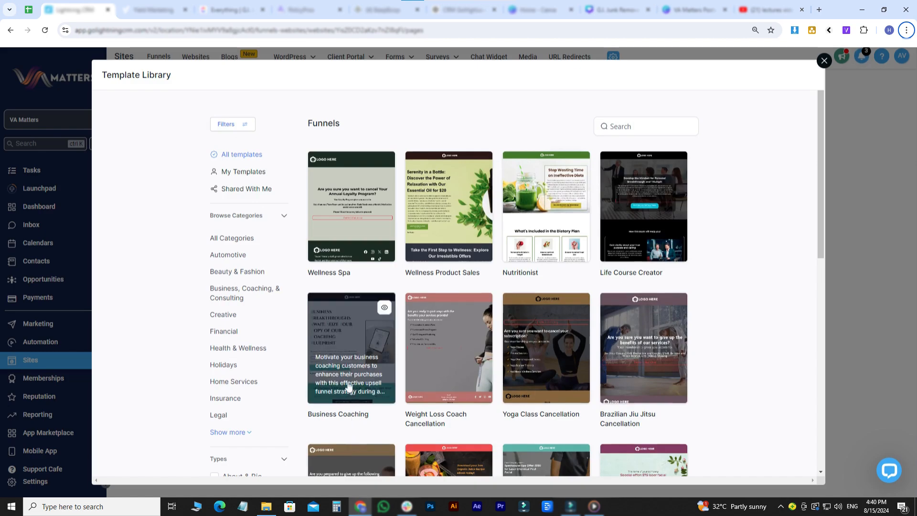
click(377, 364)
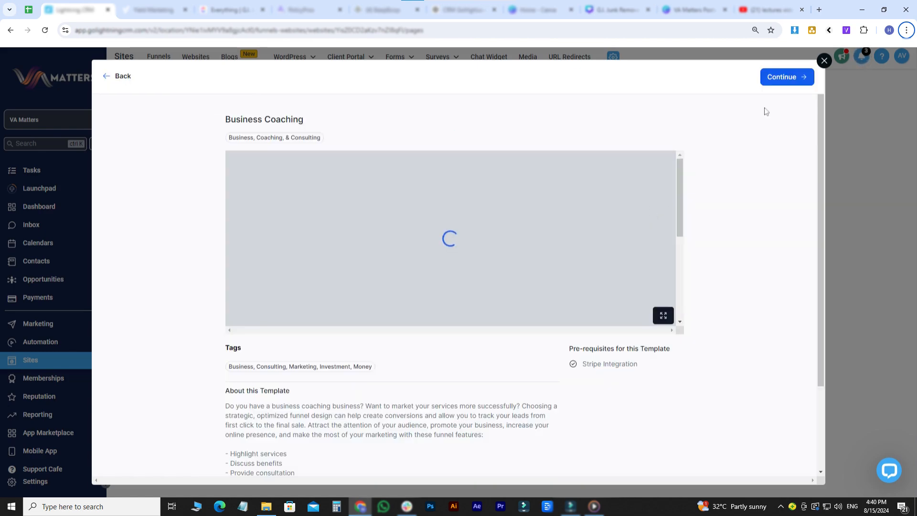
click(783, 79)
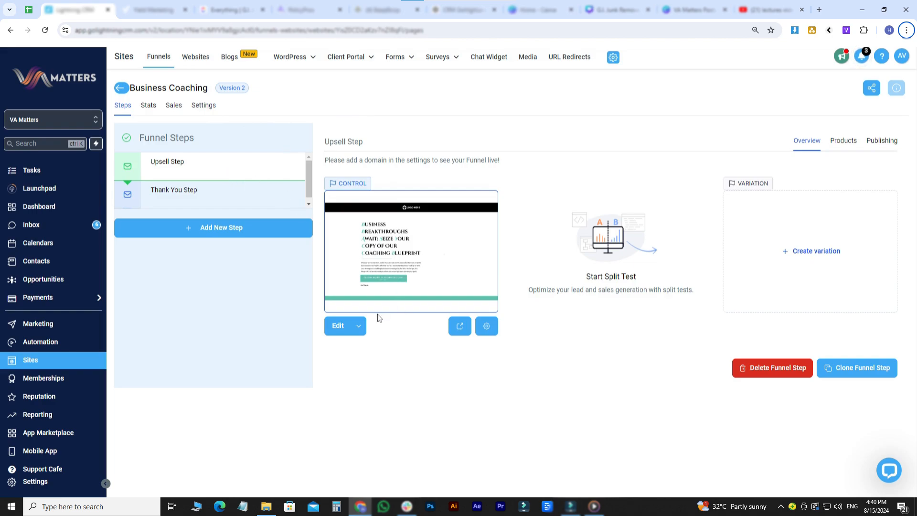
- Open the control page of the Upsell Step for editing and look through its sections
click(334, 328)
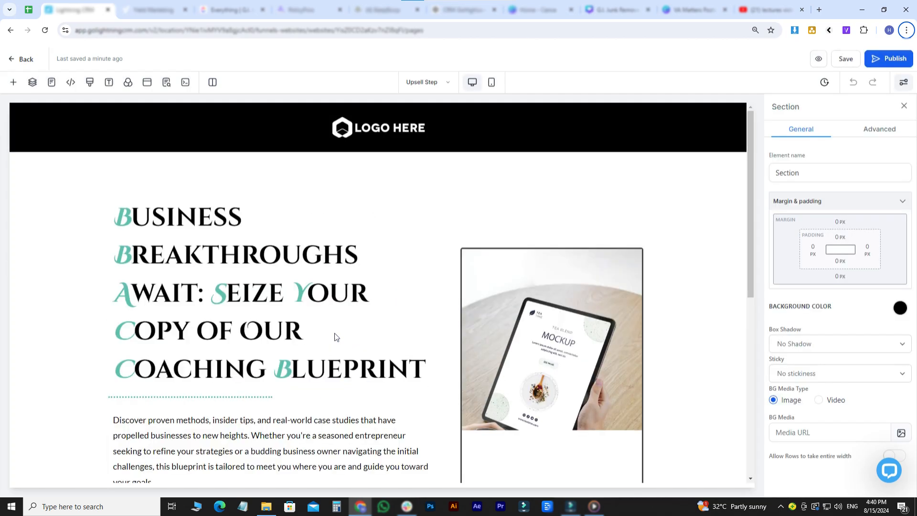
scroll(724, 283, down, 3)
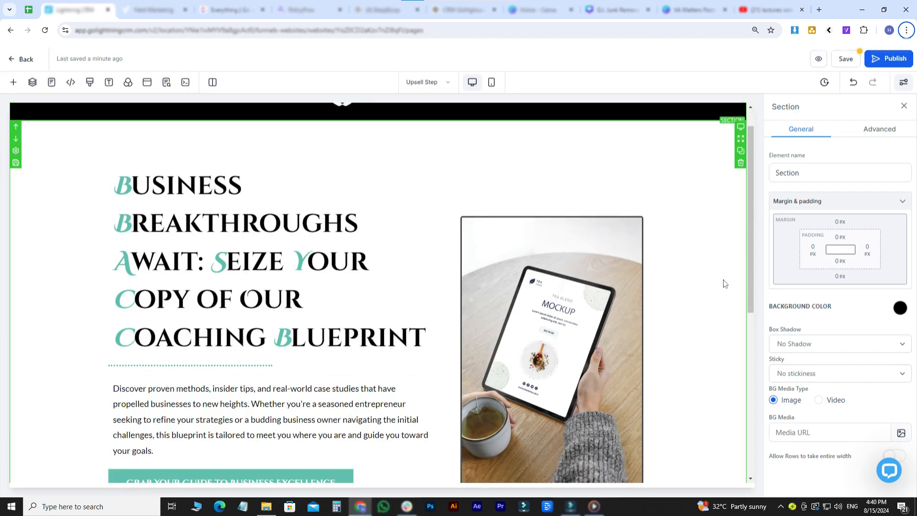
scroll(725, 283, down, 5)
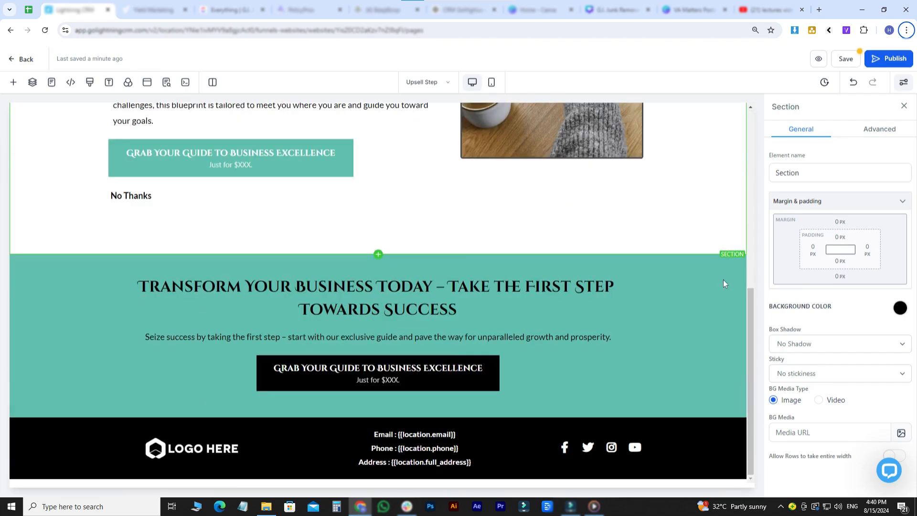
scroll(724, 284, up, 8)
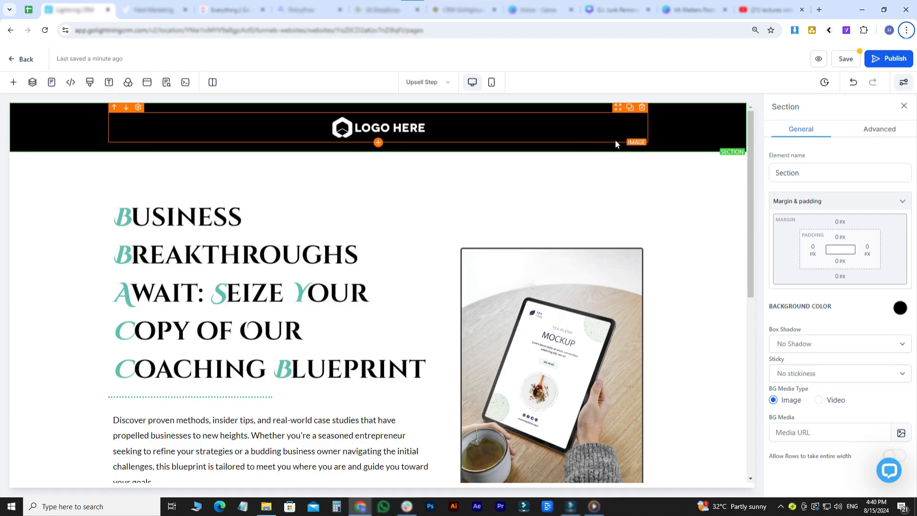
- Select the header logo image and examine its alignment, image options, link action and theme settings
click(576, 134)
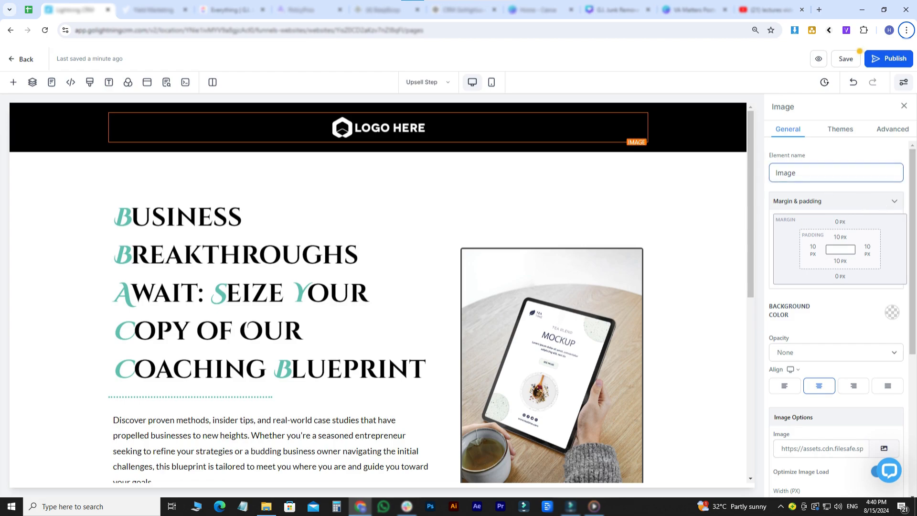
scroll(836, 239, down, 1)
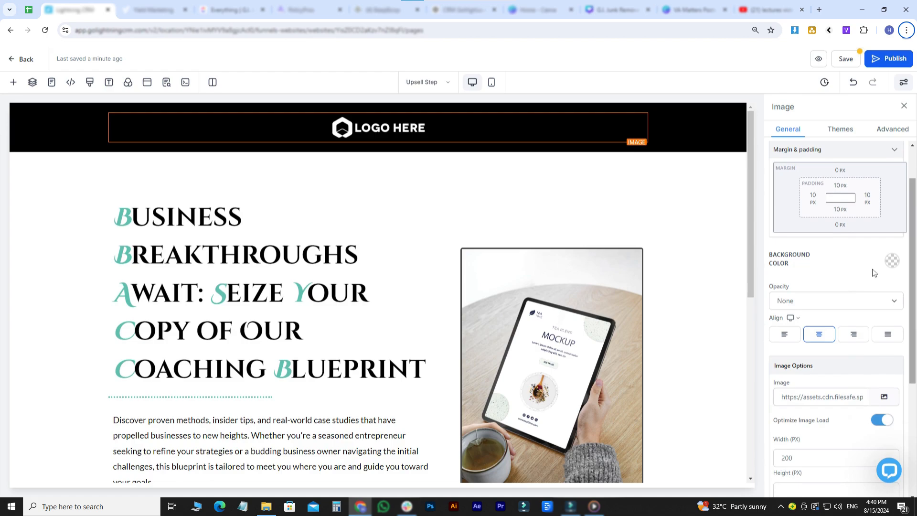
scroll(887, 271, down, 1)
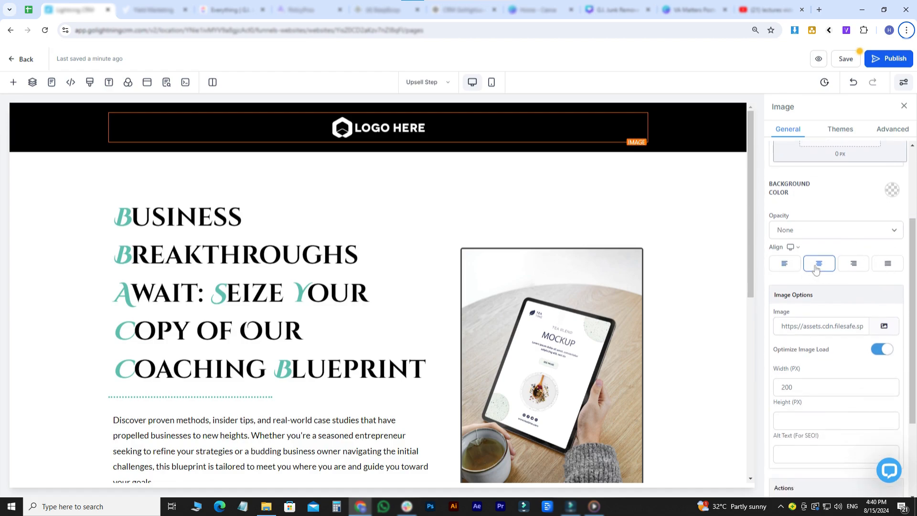
click(786, 266)
click(810, 269)
scroll(834, 277, down, 1)
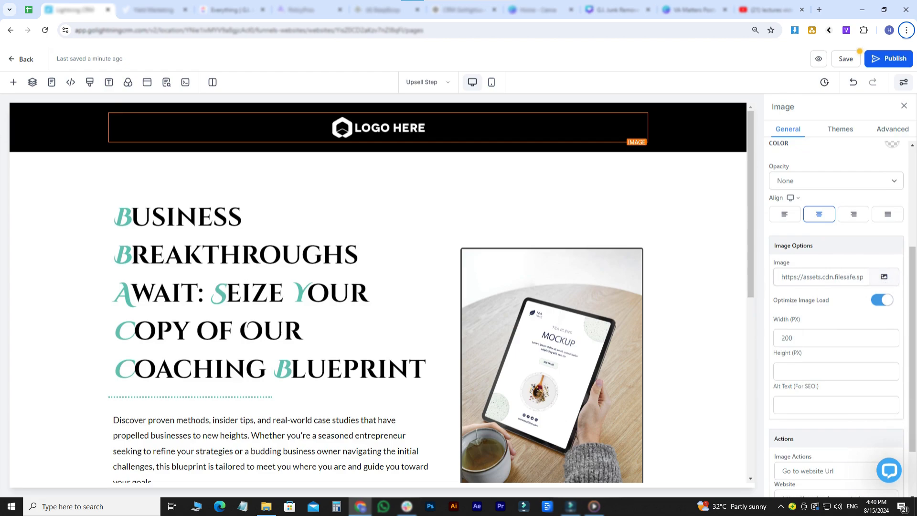
scroll(849, 316, down, 2)
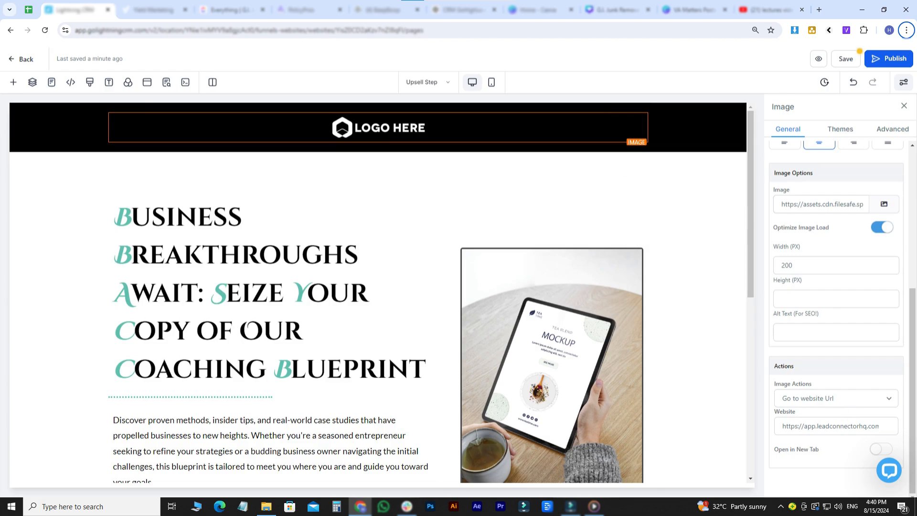
click(847, 134)
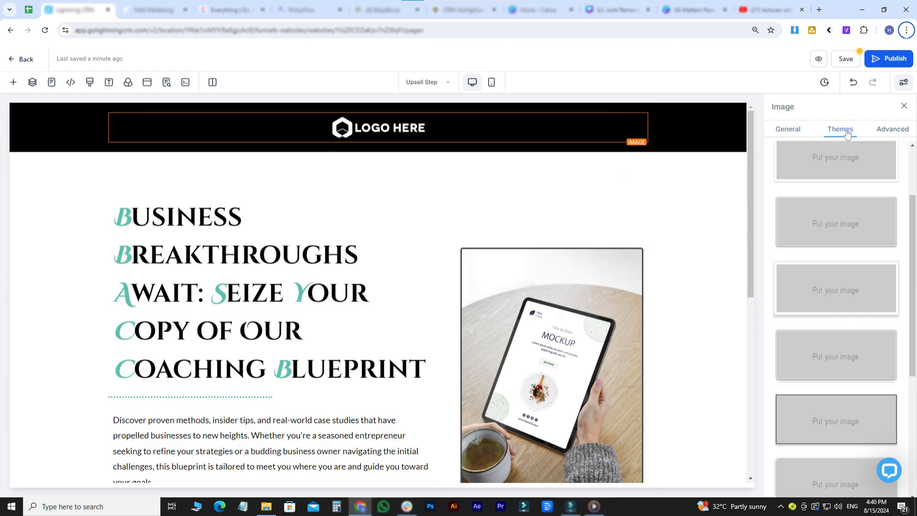
- Try hiding the header logo image on desktop, check the mobile preview, and restore its desktop visibility
click(887, 135)
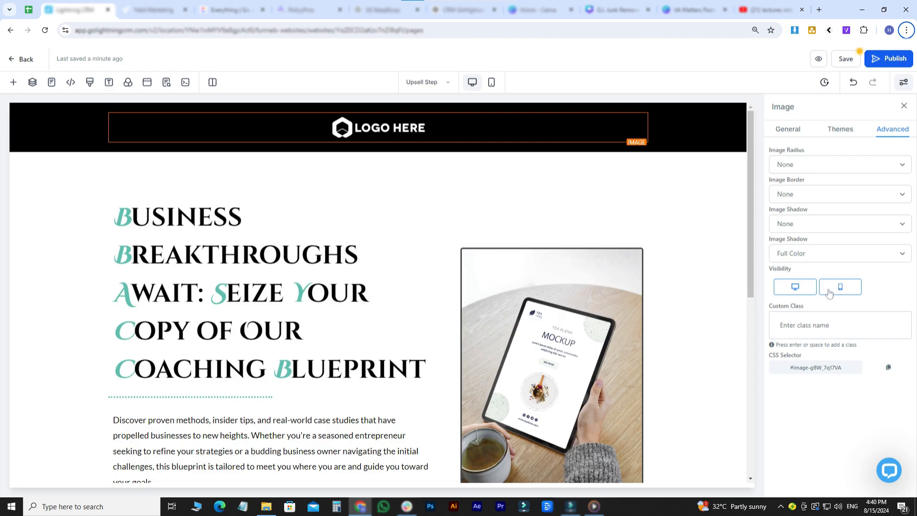
click(795, 289)
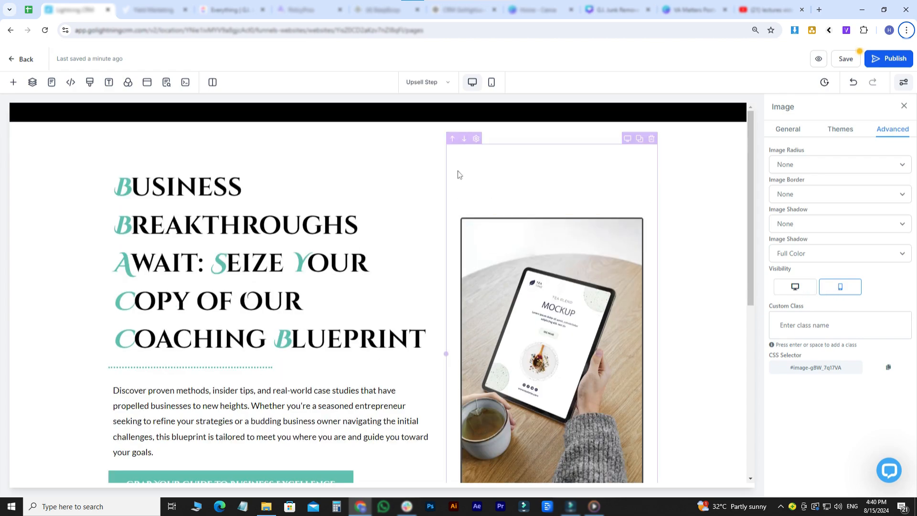
click(488, 84)
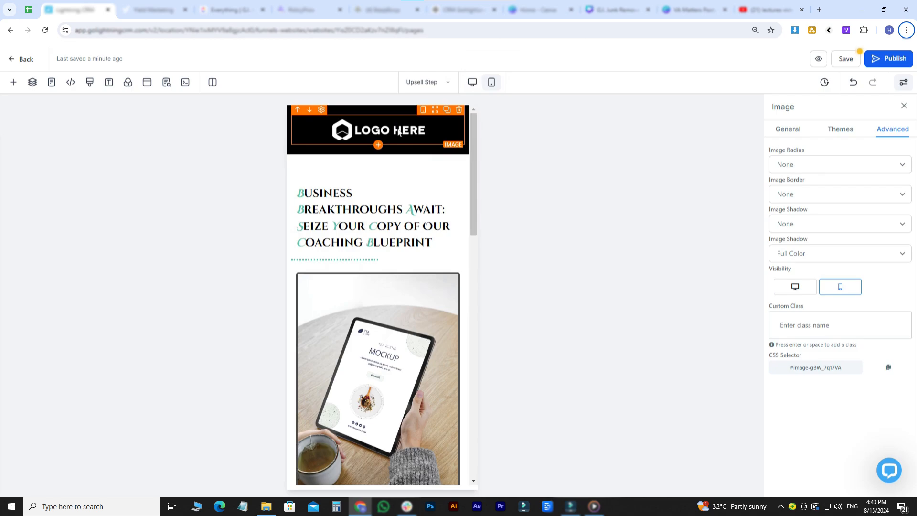
click(473, 84)
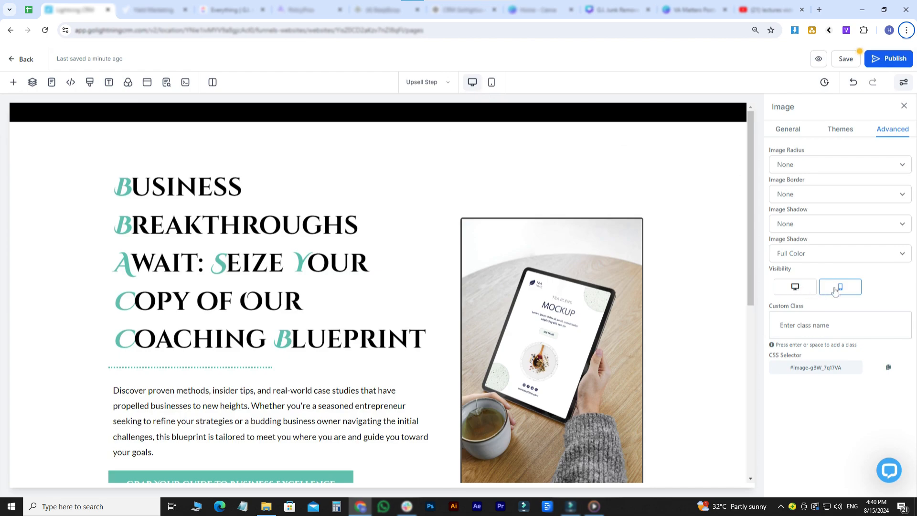
click(794, 287)
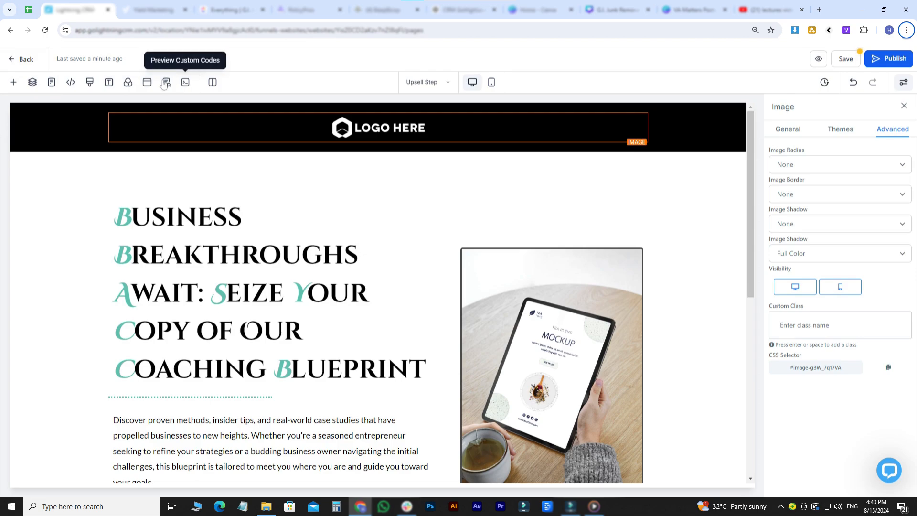
- Add a Countdown element above the Business Breakthroughs headline and review its general settings
click(12, 85)
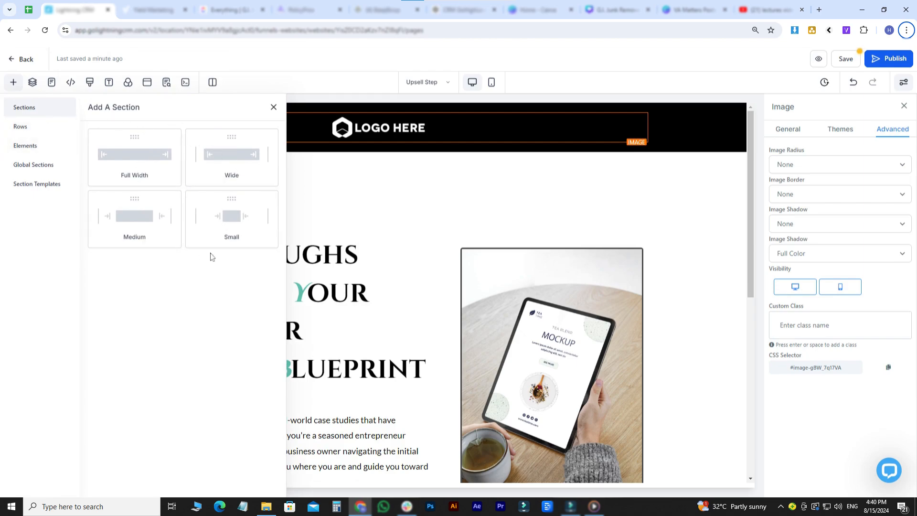
click(43, 130)
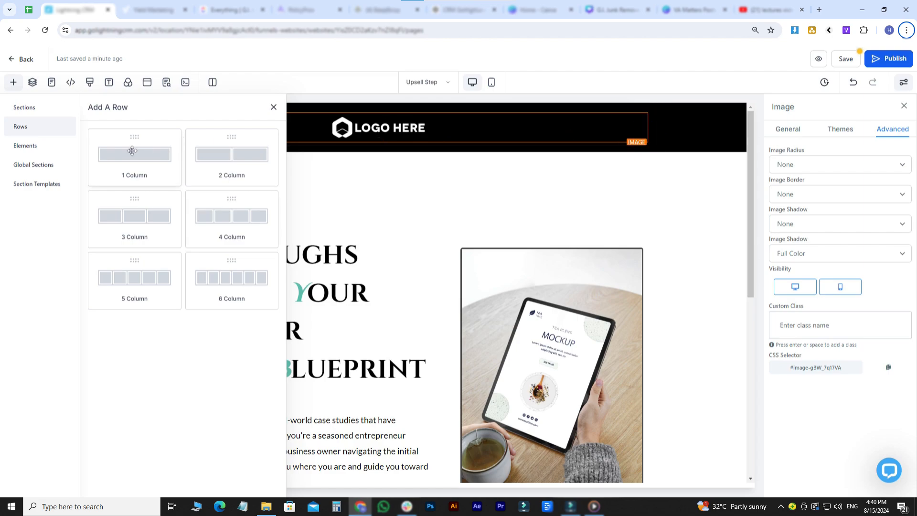
click(50, 152)
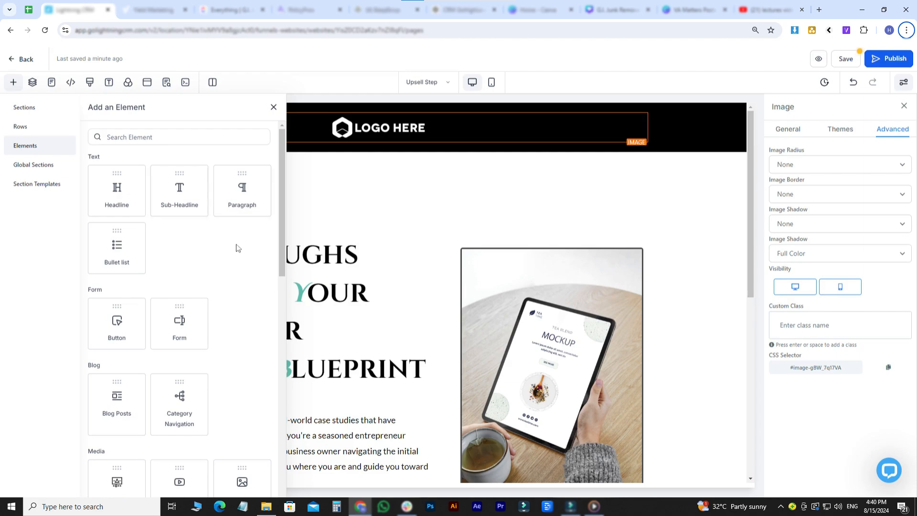
scroll(252, 273, down, 1)
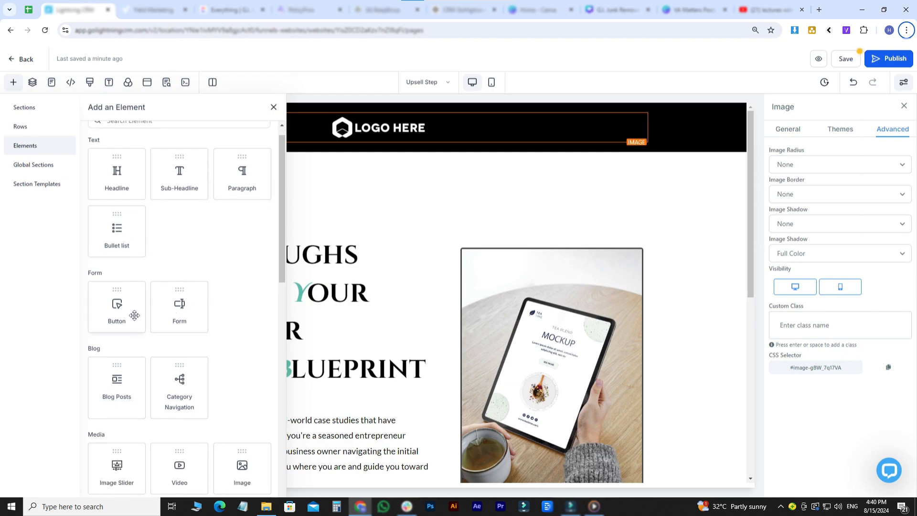
scroll(202, 373, down, 1)
scroll(243, 397, down, 1)
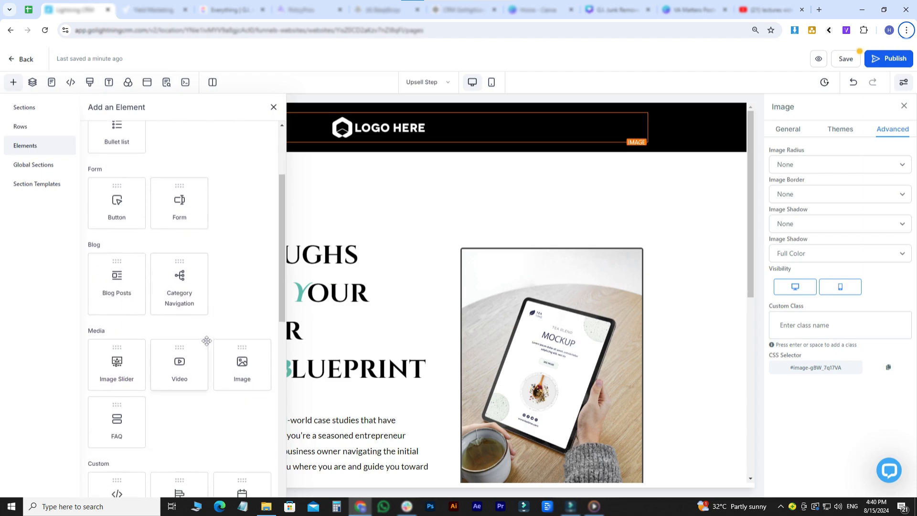
scroll(201, 302, down, 1)
scroll(195, 258, down, 3)
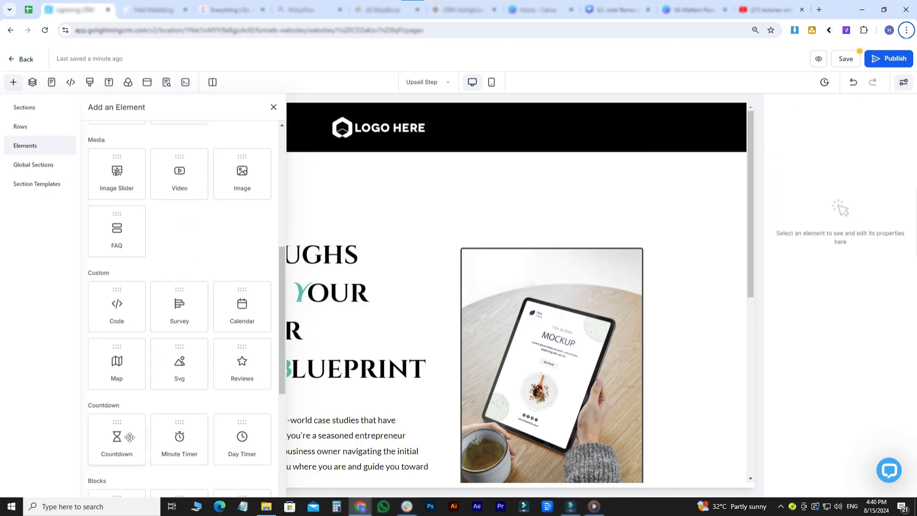
drag(127, 432, 191, 229)
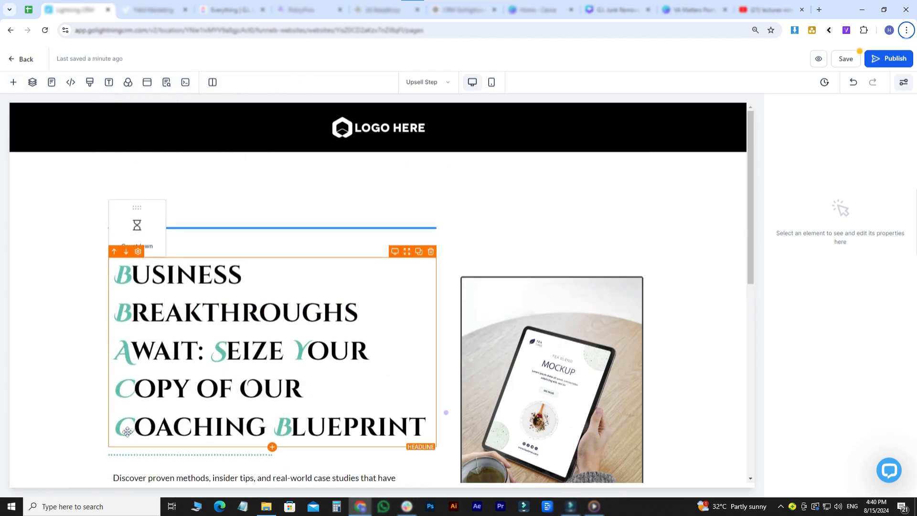
drag(127, 432, 127, 432)
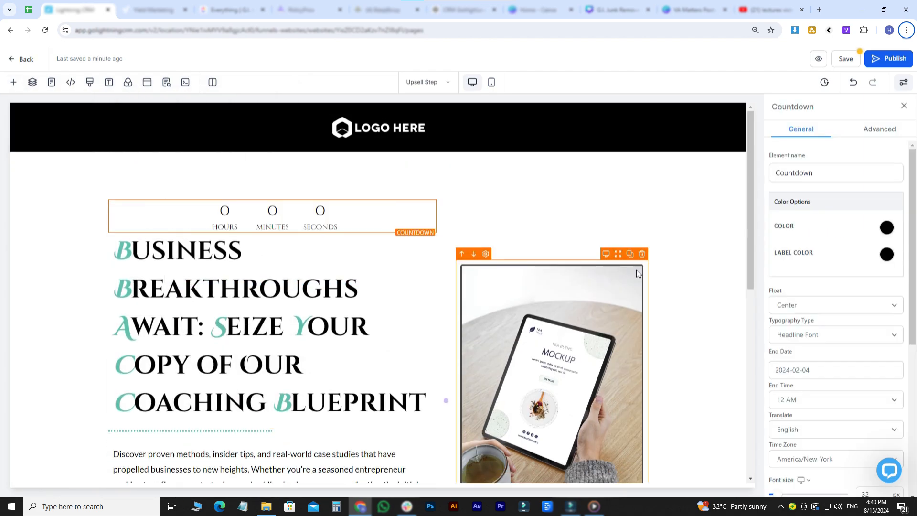
scroll(842, 340, down, 1)
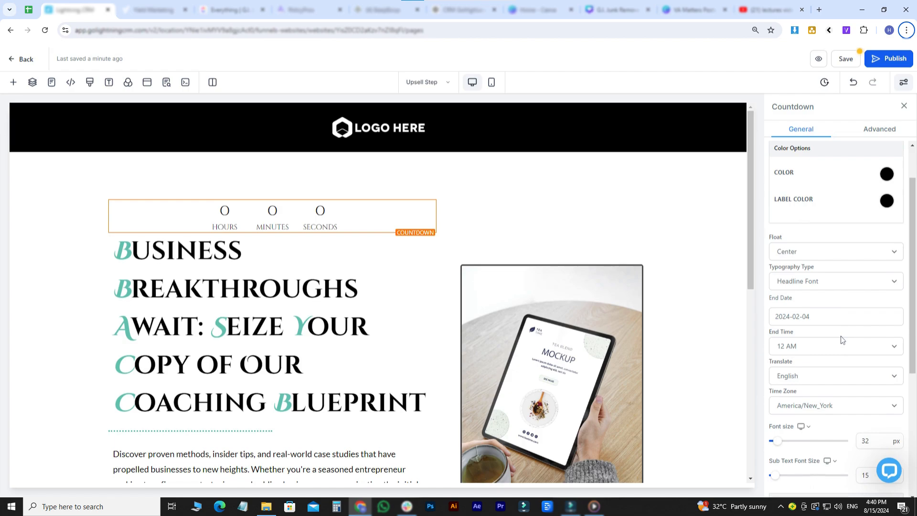
scroll(842, 339, down, 1)
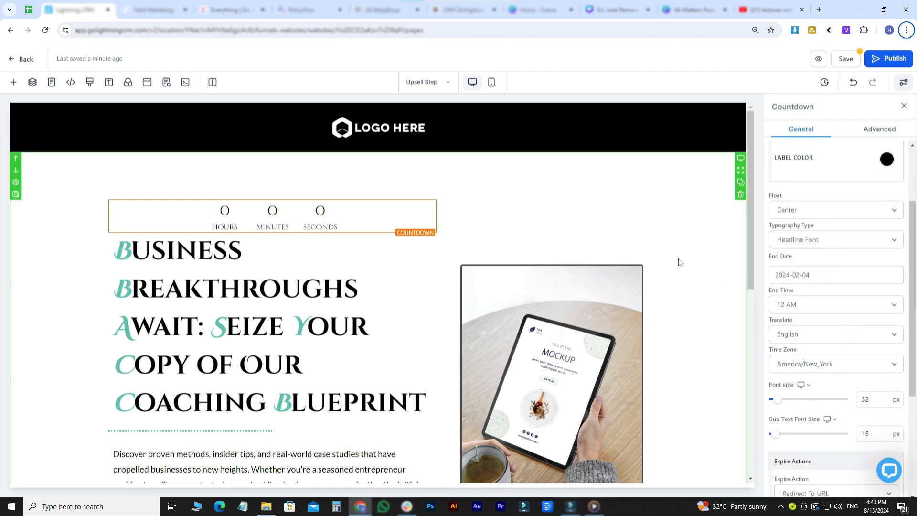
- Browse the elements and global sections, and insert the Footer Contact Us section template below the page footer
click(13, 83)
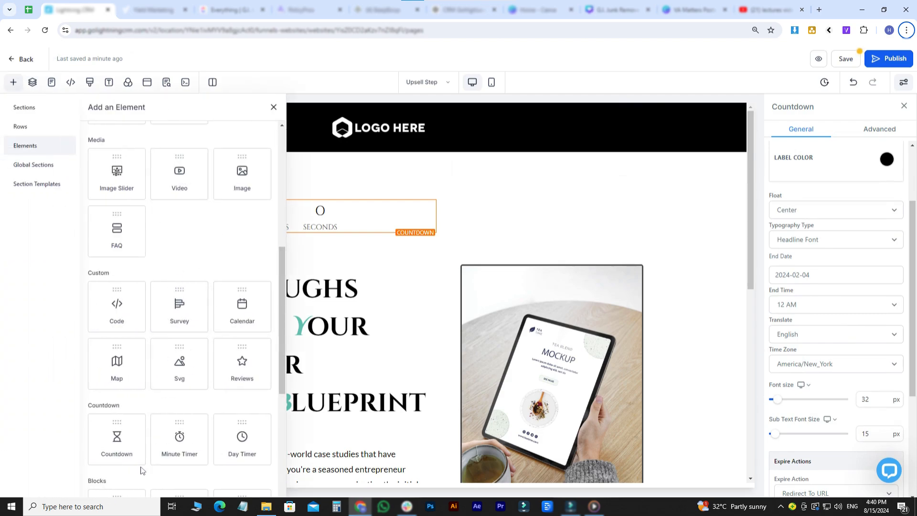
scroll(241, 319, up, 6)
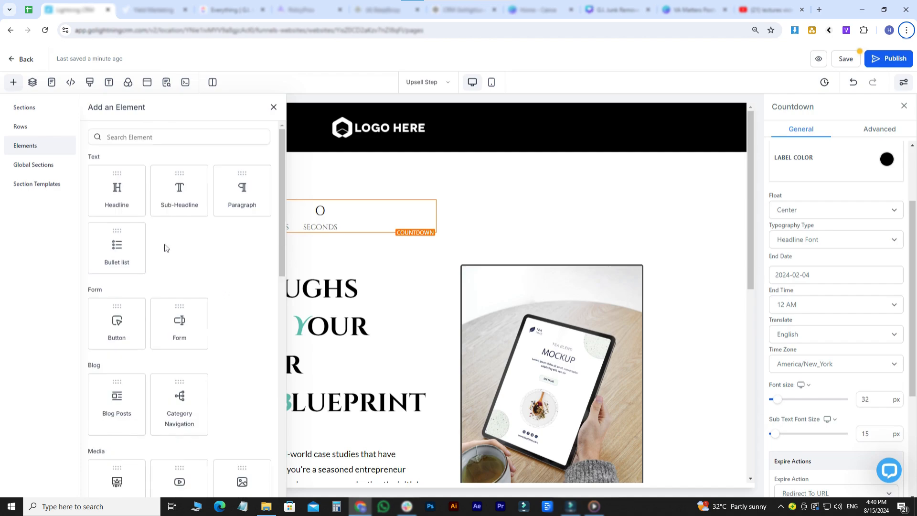
click(43, 171)
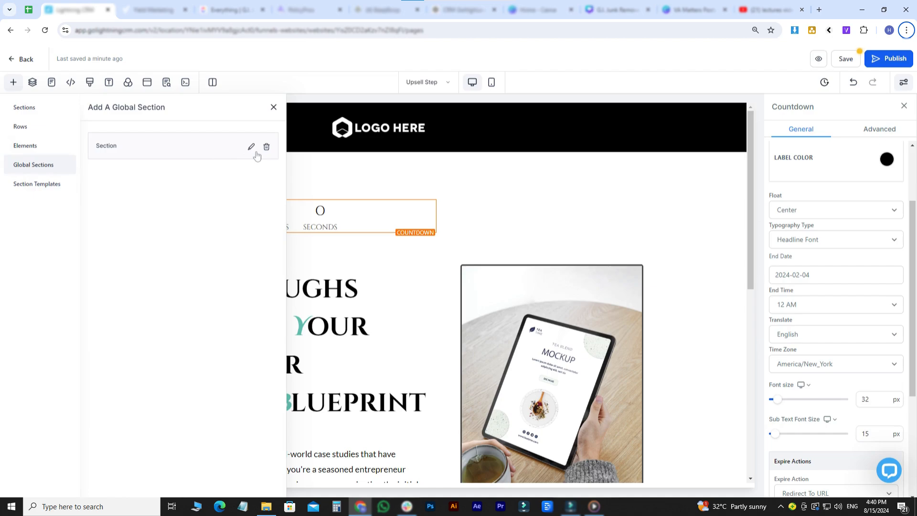
click(43, 191)
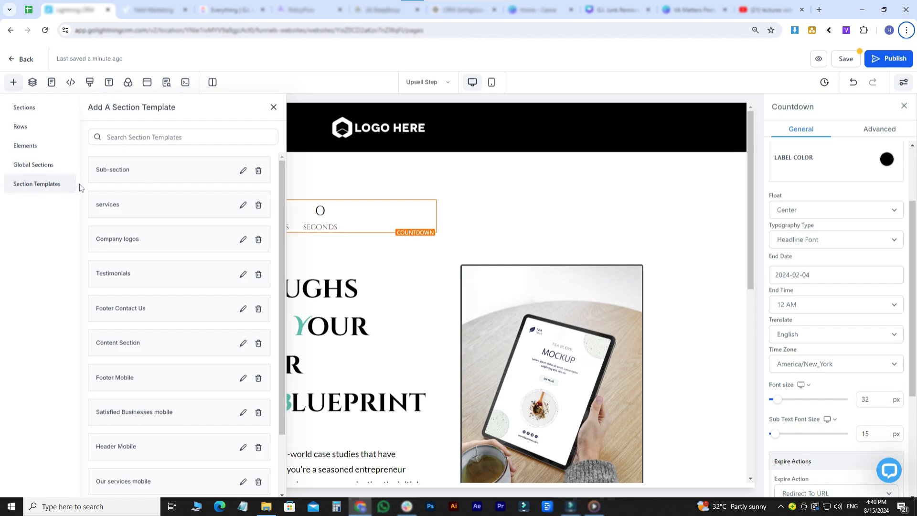
scroll(142, 238, down, 1)
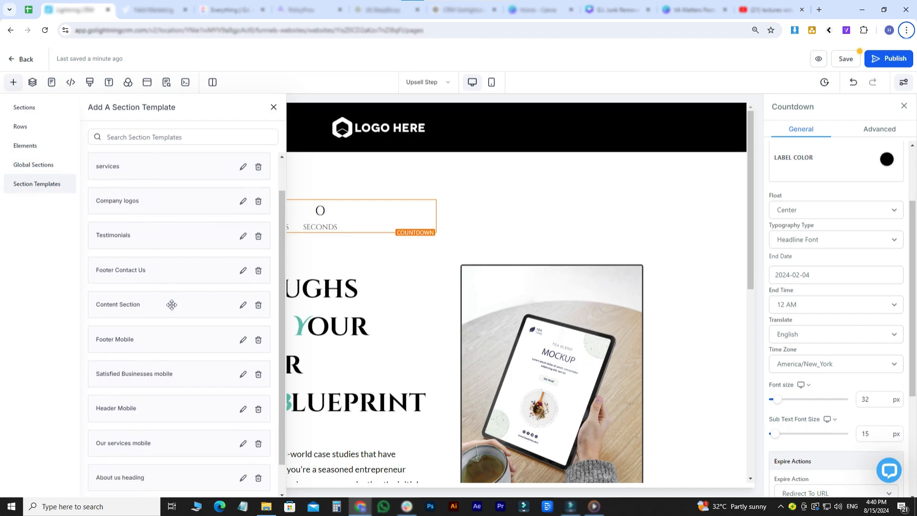
click(164, 276)
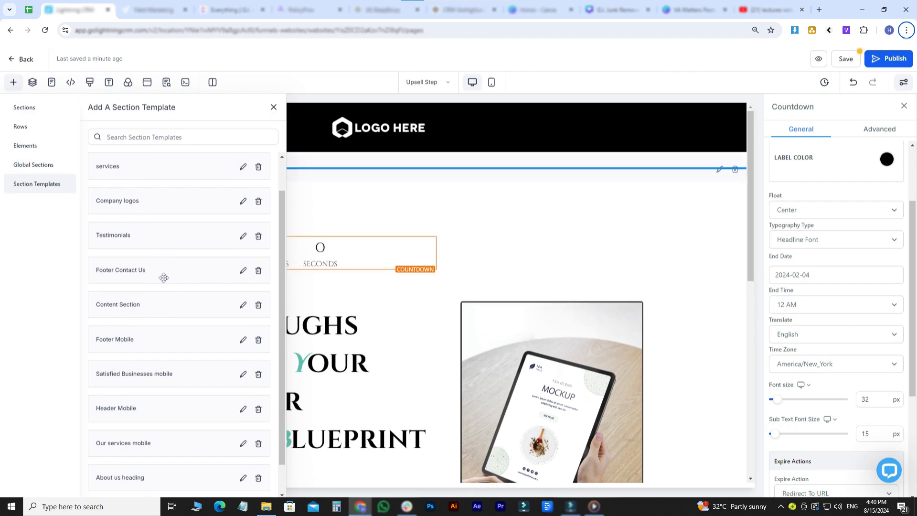
drag(164, 278, 430, 470)
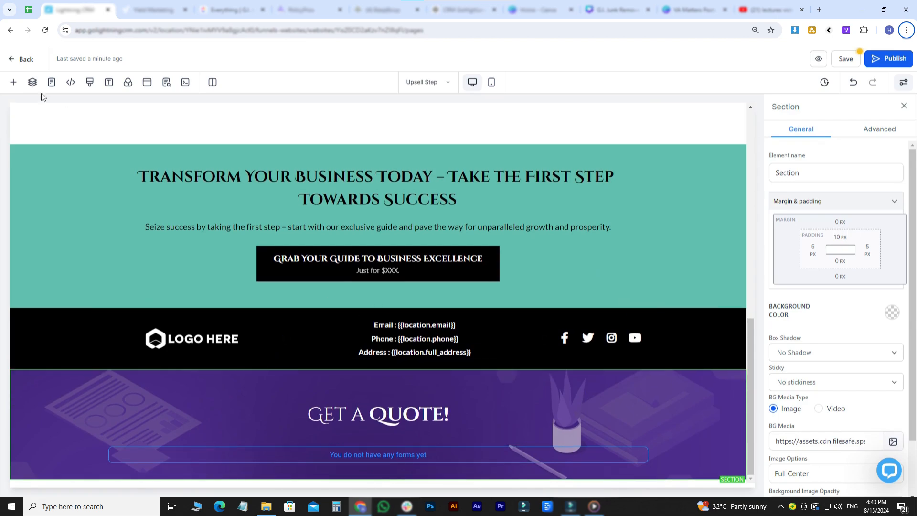
- Add a Button element below the "Get a Quote!" heading in the purple section
click(15, 83)
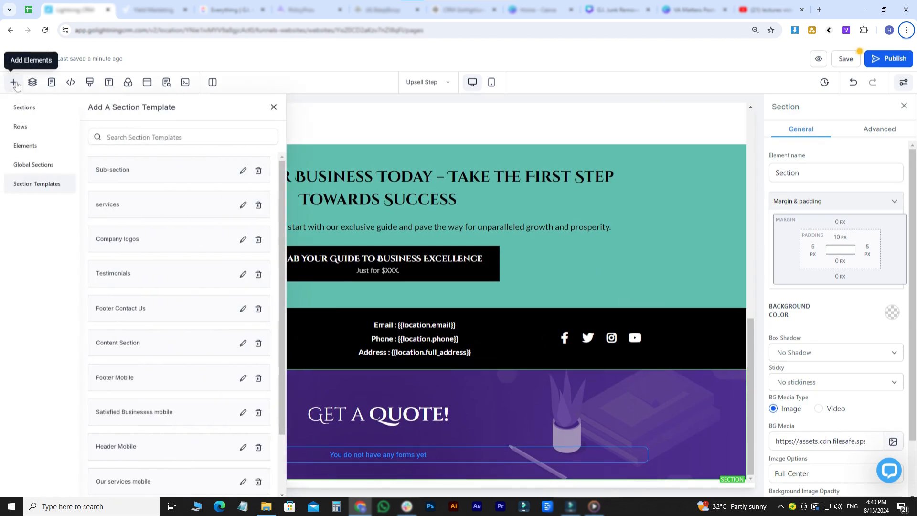
click(26, 146)
scroll(246, 291, down, 1)
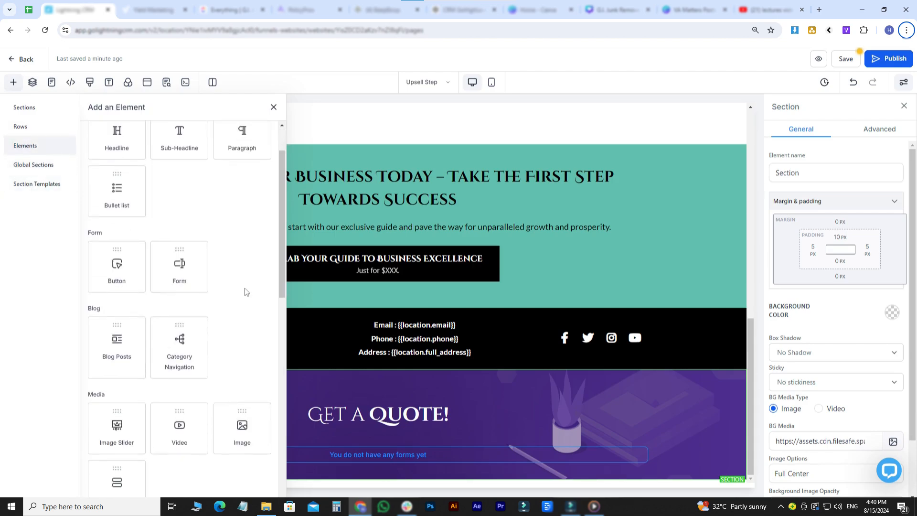
drag(128, 276, 131, 378)
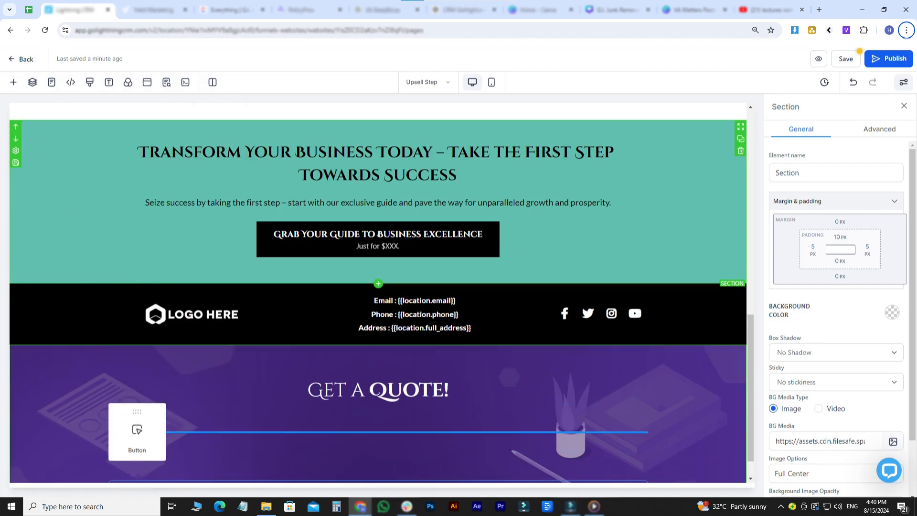
drag(137, 430, 137, 432)
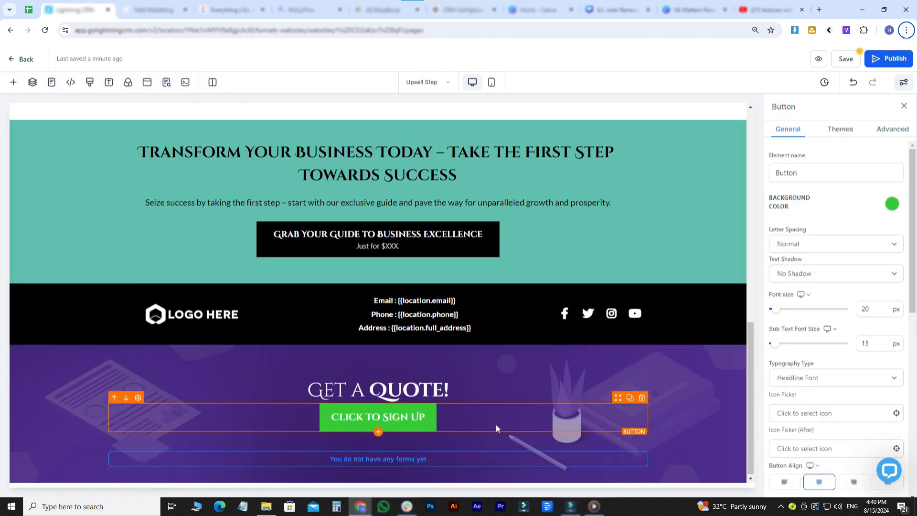
- Set the "Click to Sign Up" button's link action to Call and enter the phone number
scroll(836, 315, down, 8)
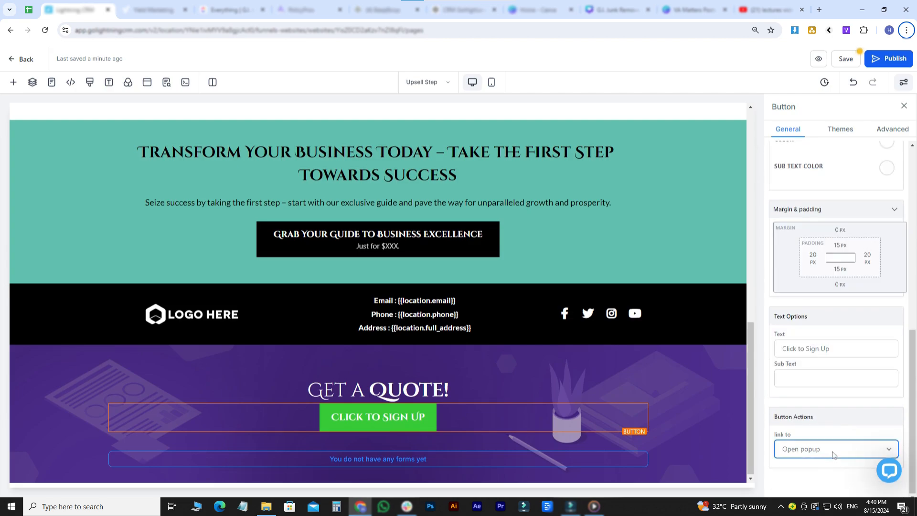
click(818, 405)
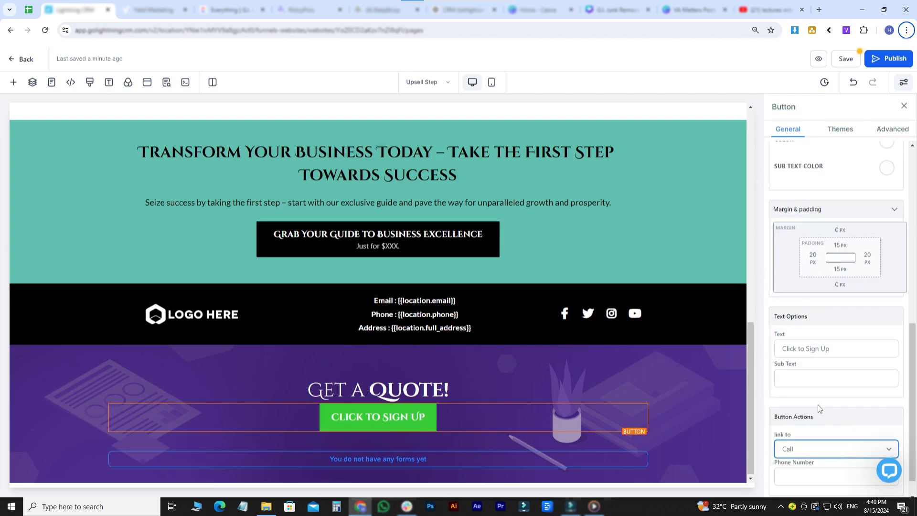
scroll(847, 443, down, 1)
click(848, 448)
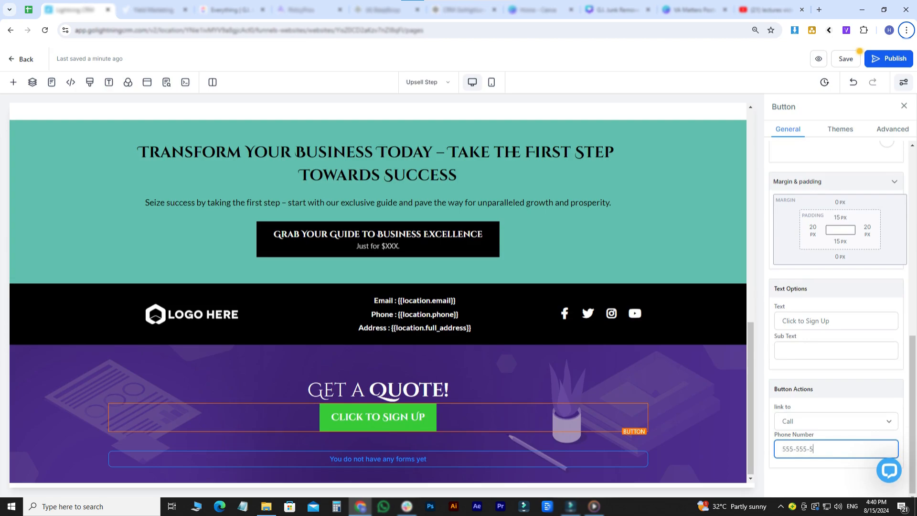
click(774, 433)
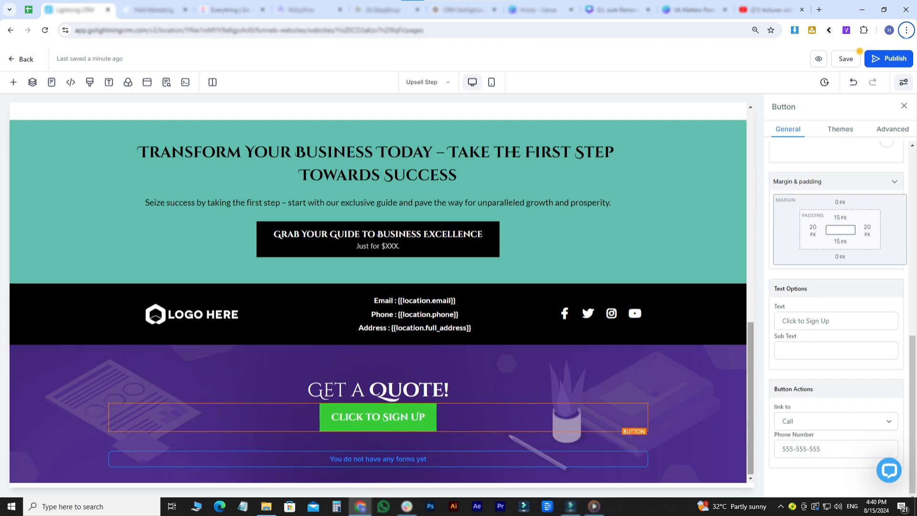
- Expand the Page entry in the layers list and review the options available for its first section
scroll(378, 292, down, 1)
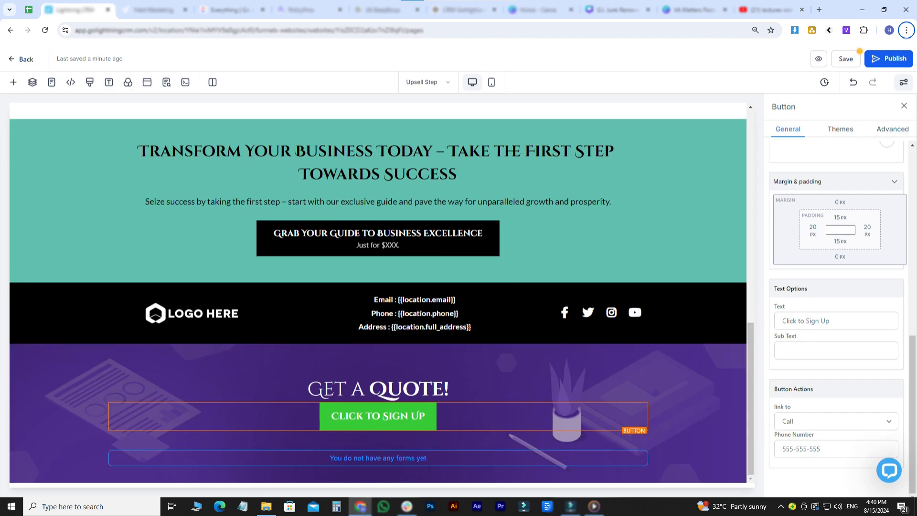
click(33, 83)
click(12, 138)
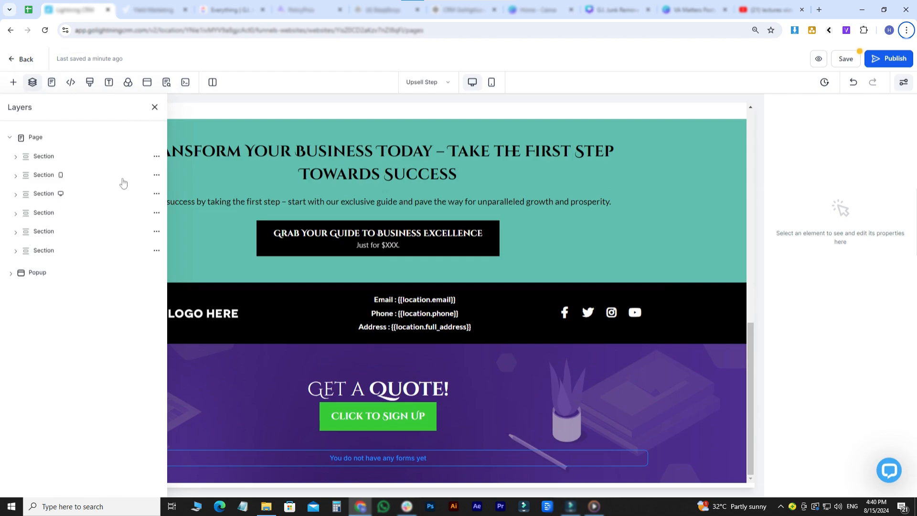
click(158, 158)
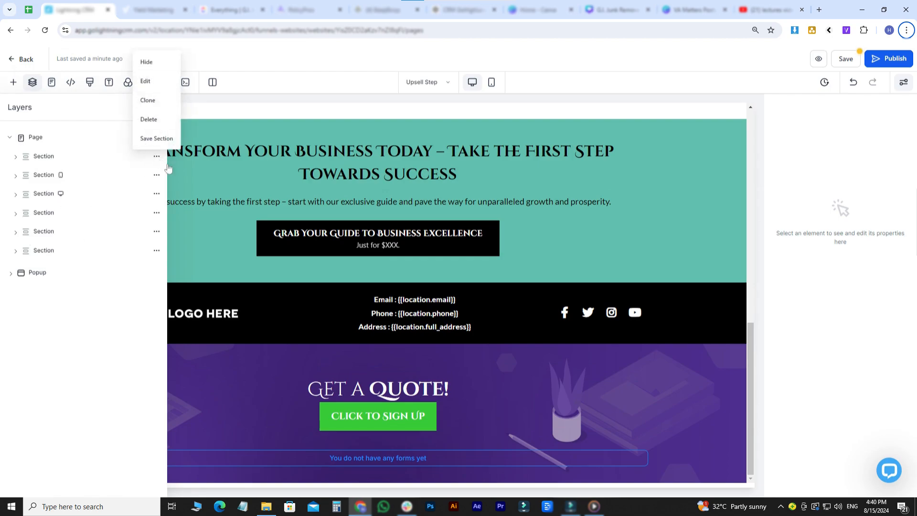
click(21, 350)
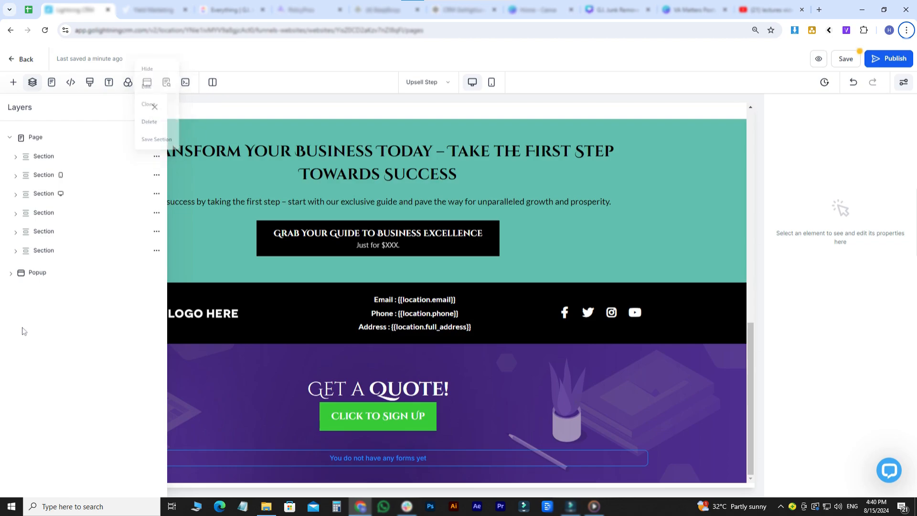
- Expand the Popup layer, open the popup's general settings and look through its form
click(10, 274)
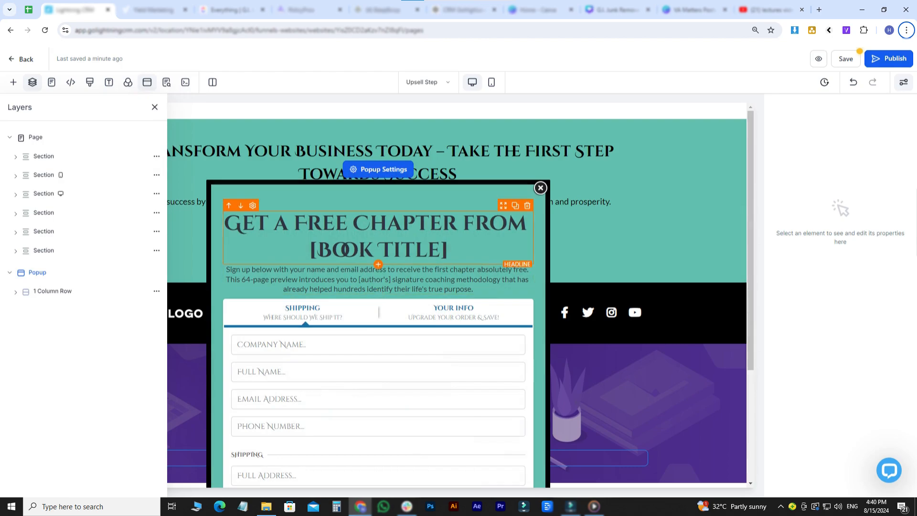
scroll(381, 224, down, 2)
scroll(381, 225, up, 2)
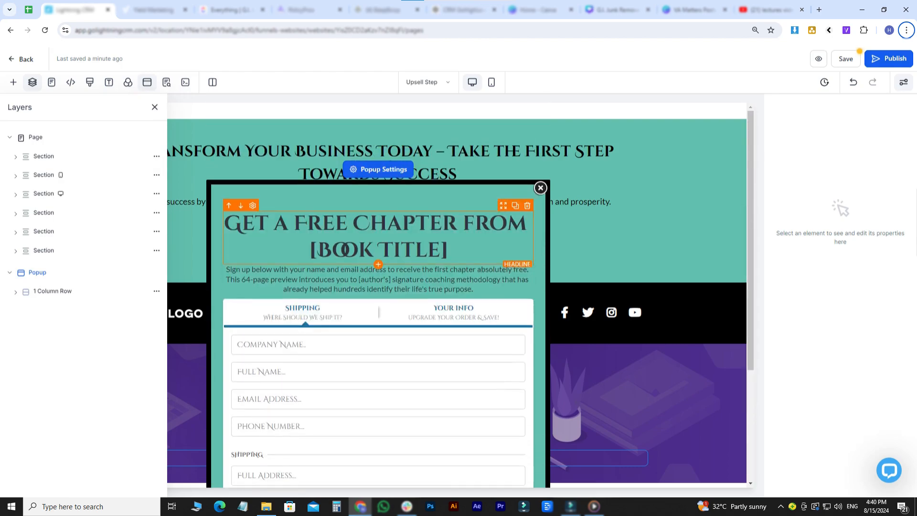
click(378, 171)
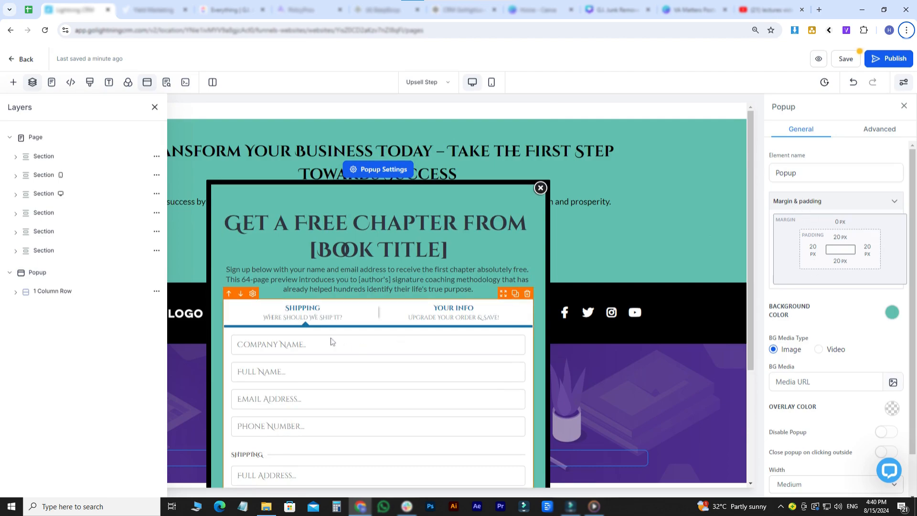
scroll(333, 341, down, 3)
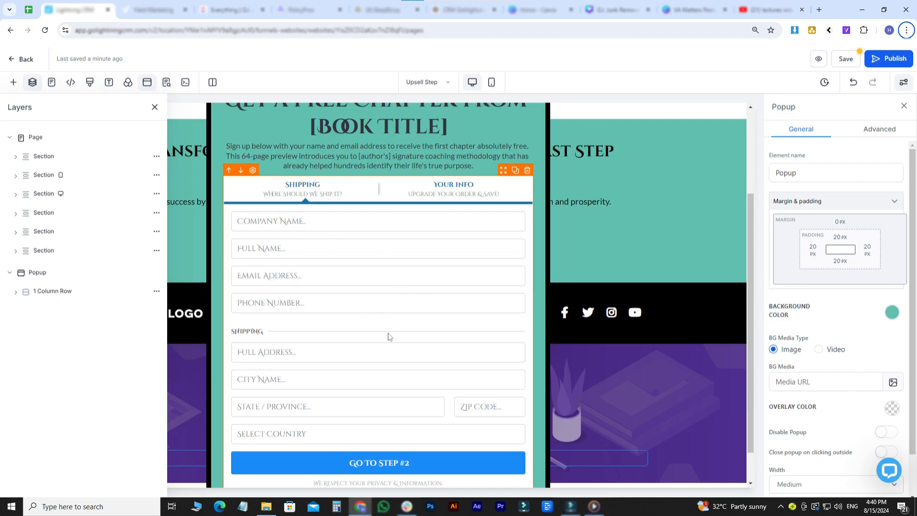
- Review the funnel's page list, the header tracking code and the custom CSS editor without entering any code
click(53, 82)
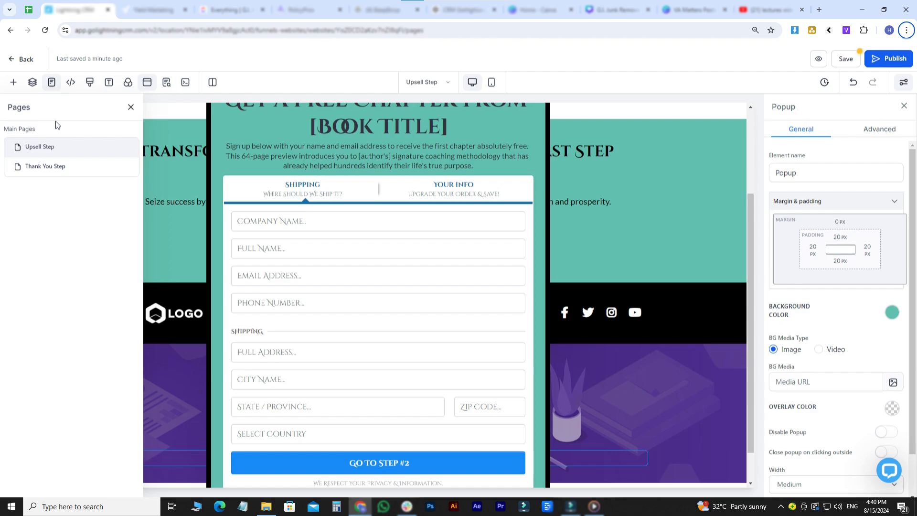
click(71, 85)
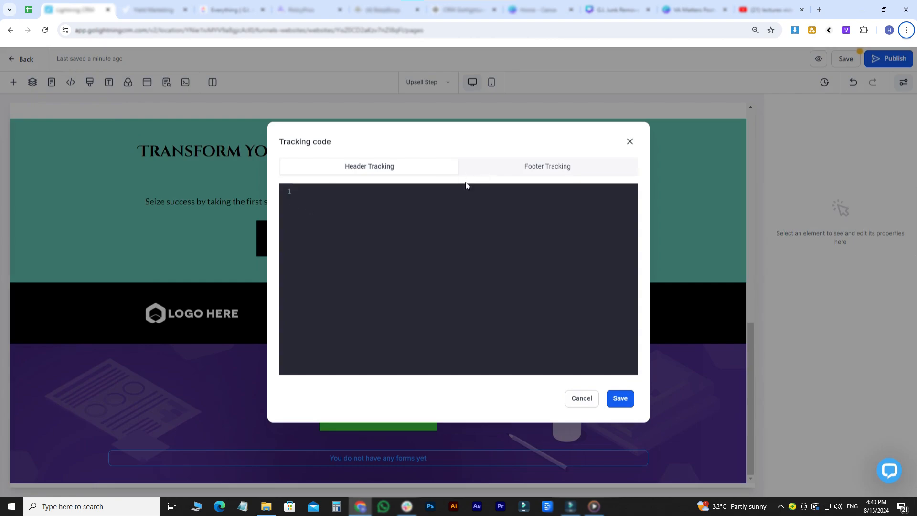
click(582, 398)
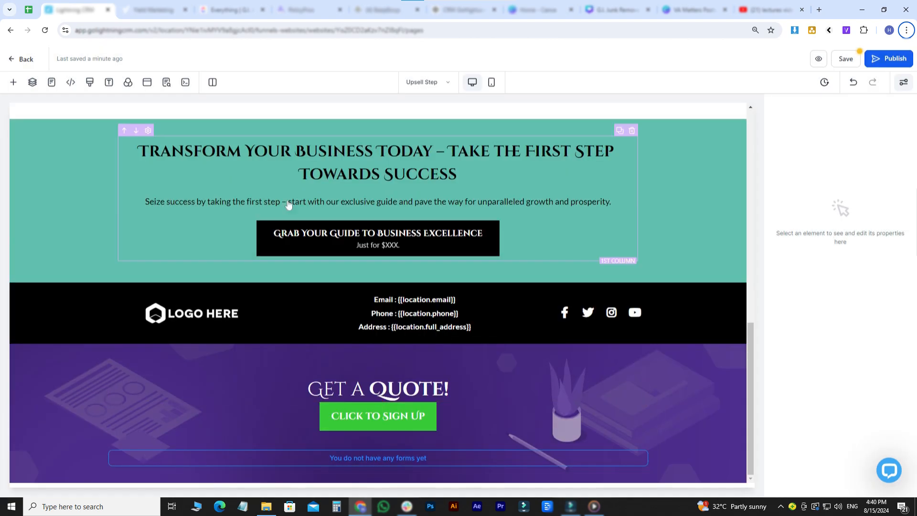
click(95, 84)
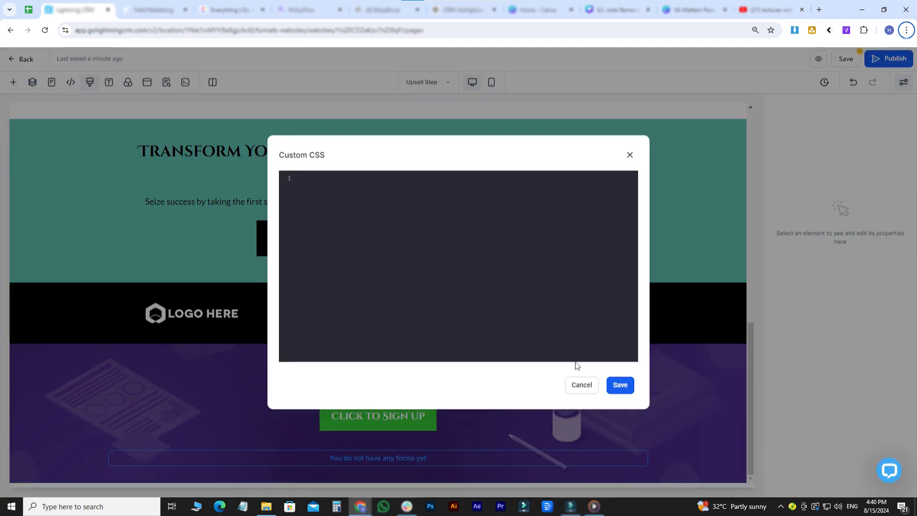
click(580, 386)
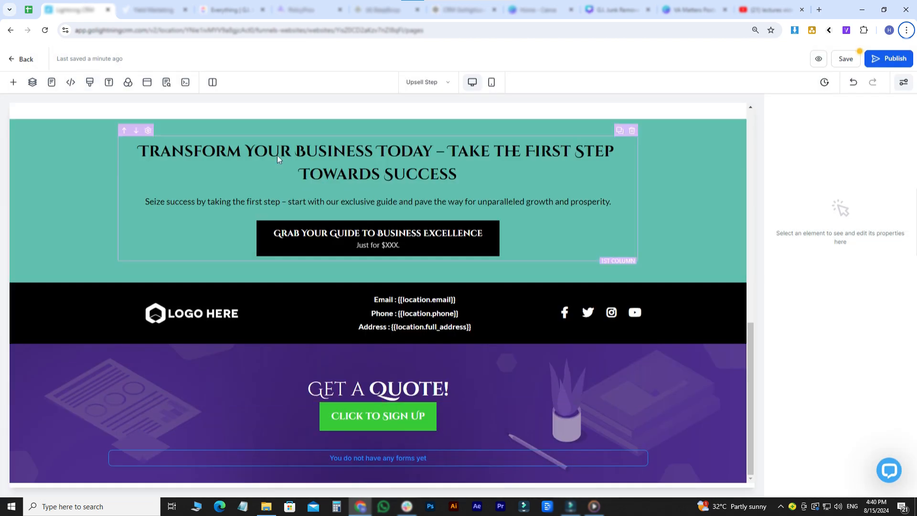
- Review the page's typography settings and its background image and color options
click(110, 83)
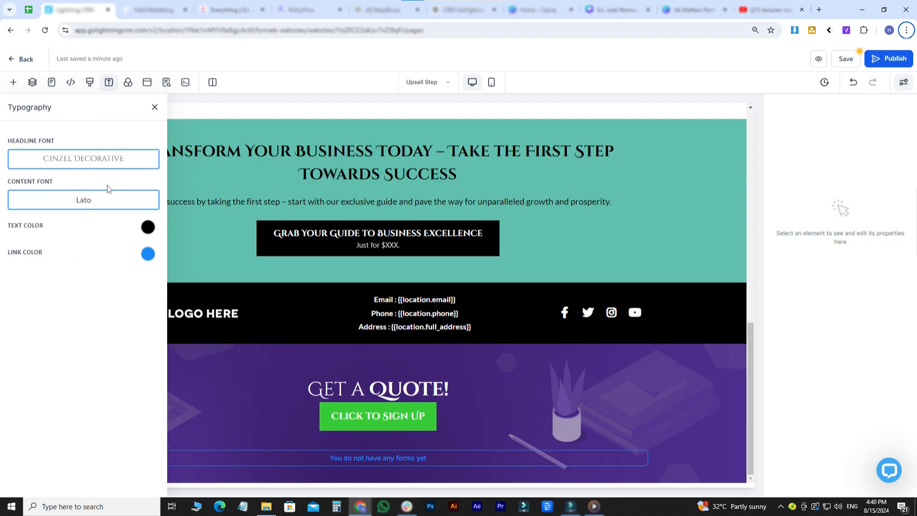
click(127, 88)
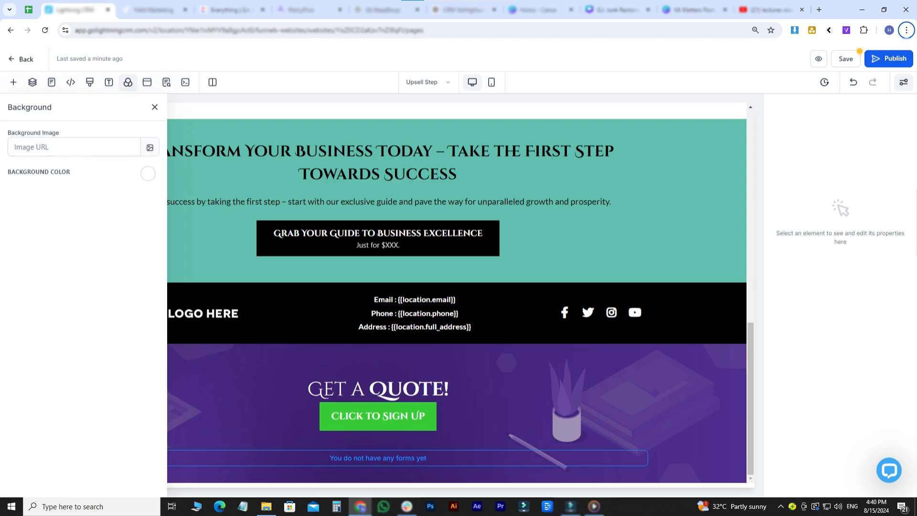
click(67, 146)
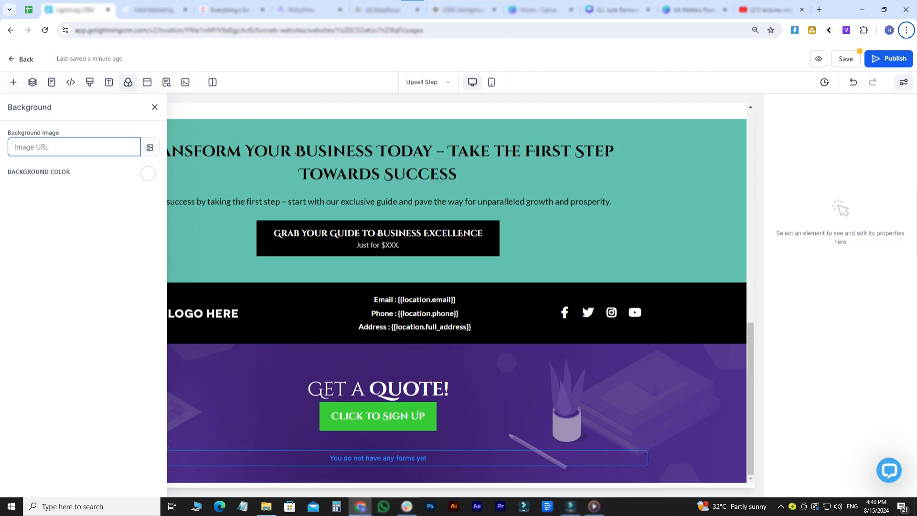
click(149, 151)
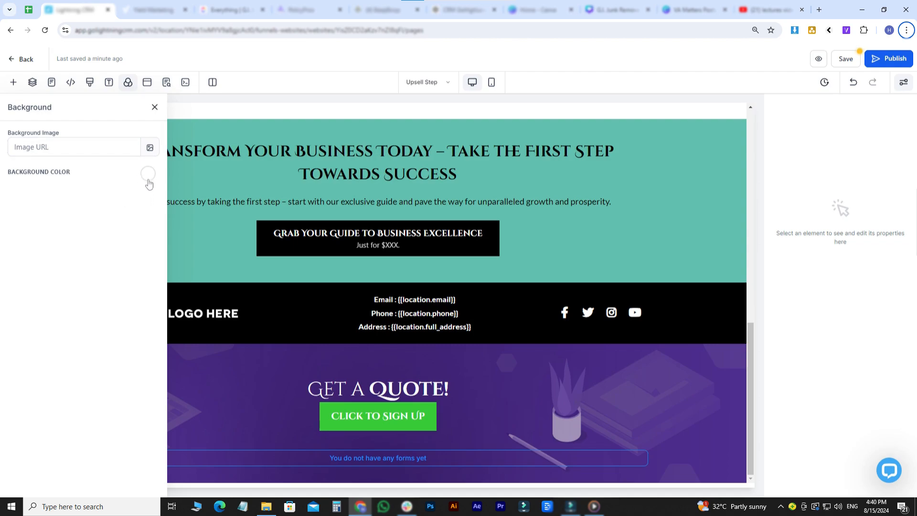
- View the page popup, close it, and open the SEO Meta Data settings
click(149, 83)
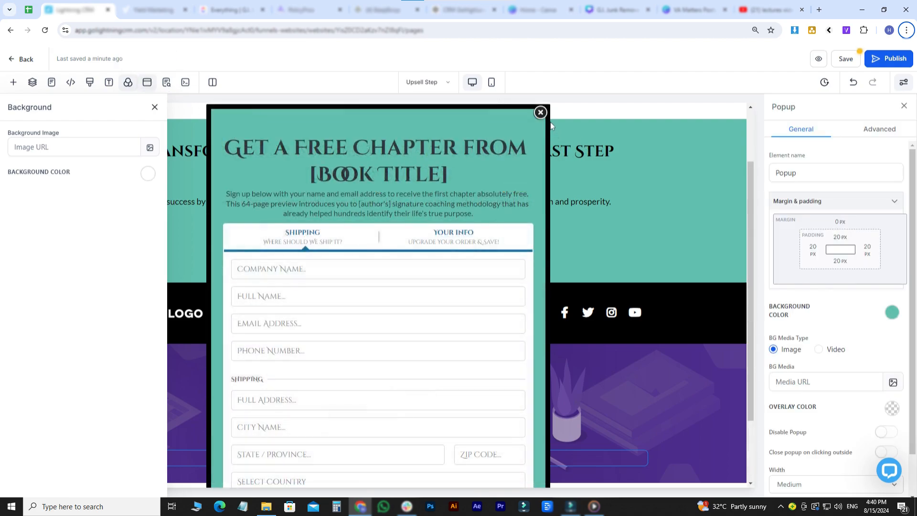
click(540, 112)
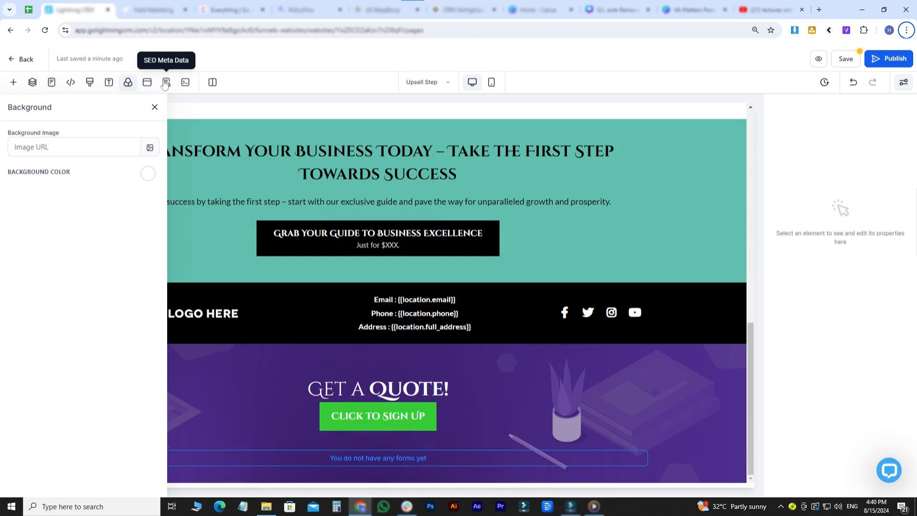
click(165, 83)
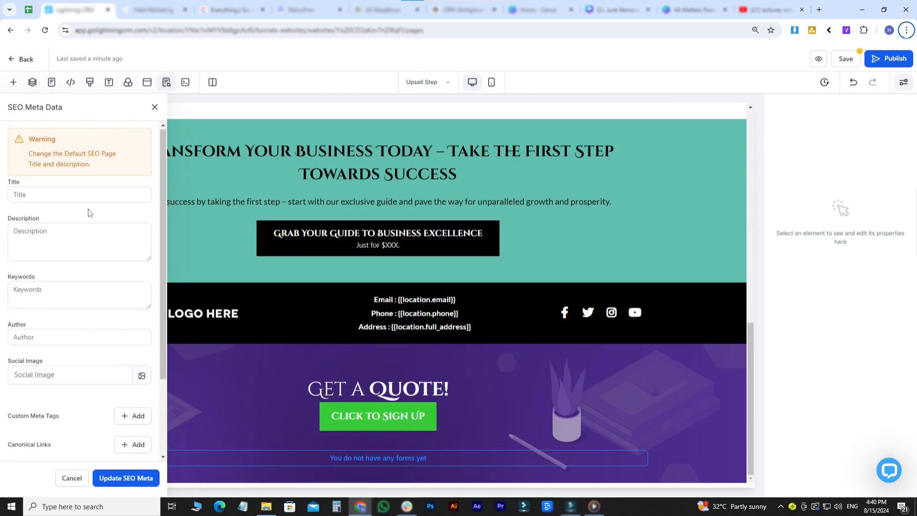
- Look over the SEO description and author fields, leaving them blank, and save the page
click(88, 234)
click(109, 340)
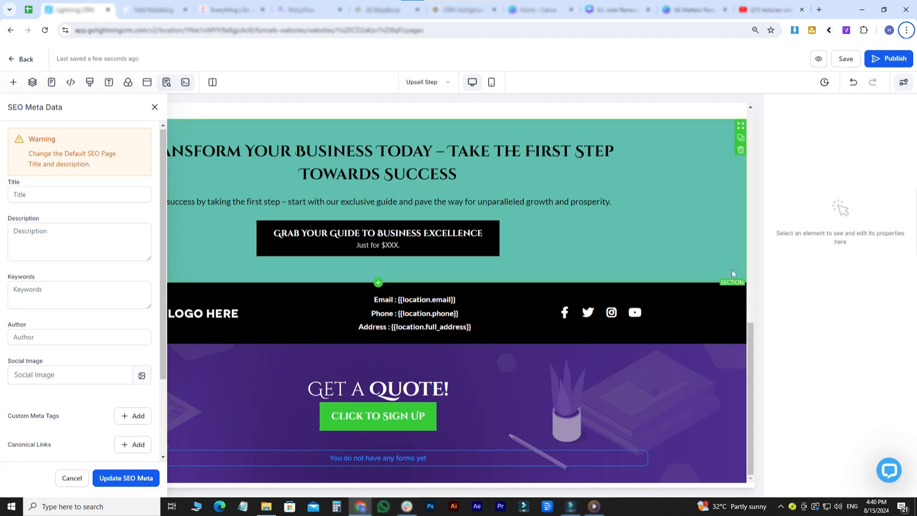
click(845, 59)
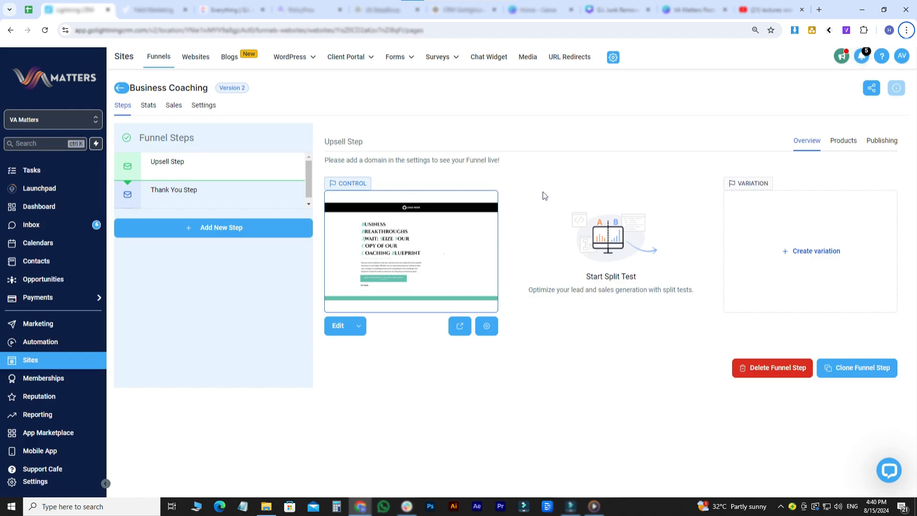
- Start adding a product to the Upsell Step, choosing the Test product with the price Test @ 1000
click(836, 139)
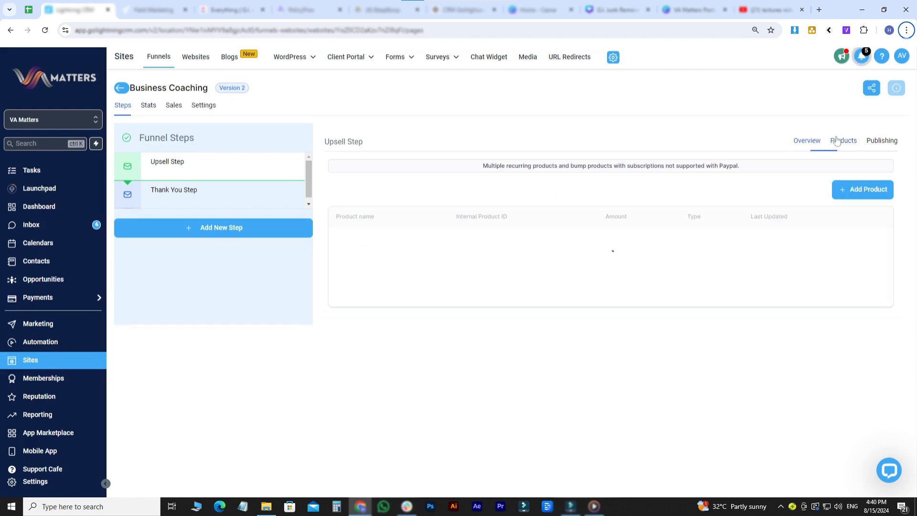
click(869, 189)
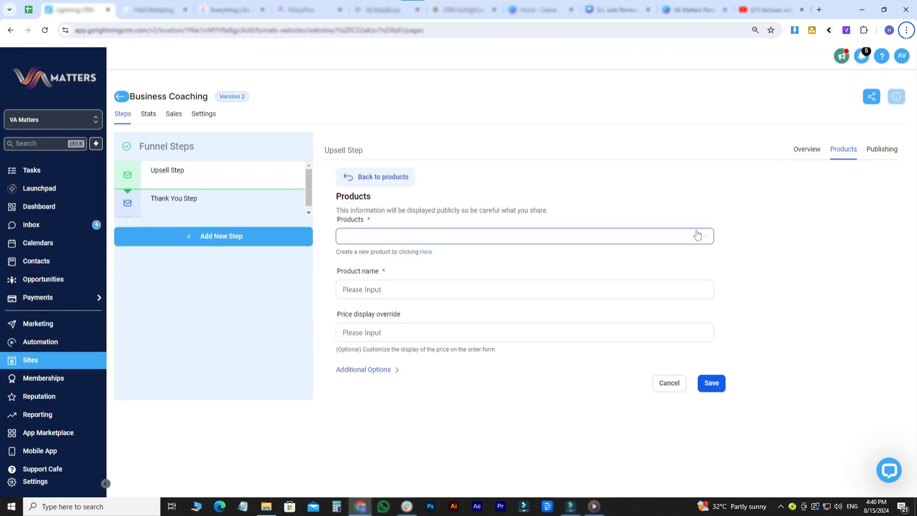
click(510, 239)
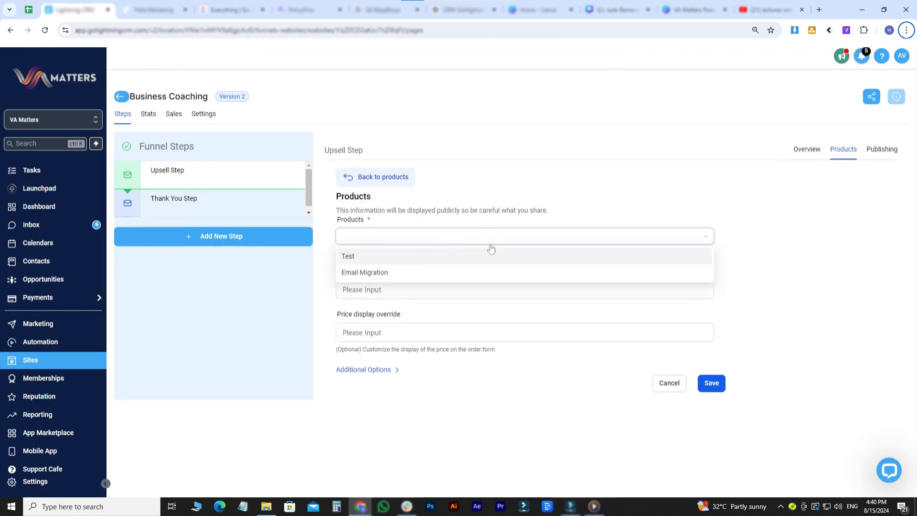
click(464, 257)
click(420, 287)
click(399, 311)
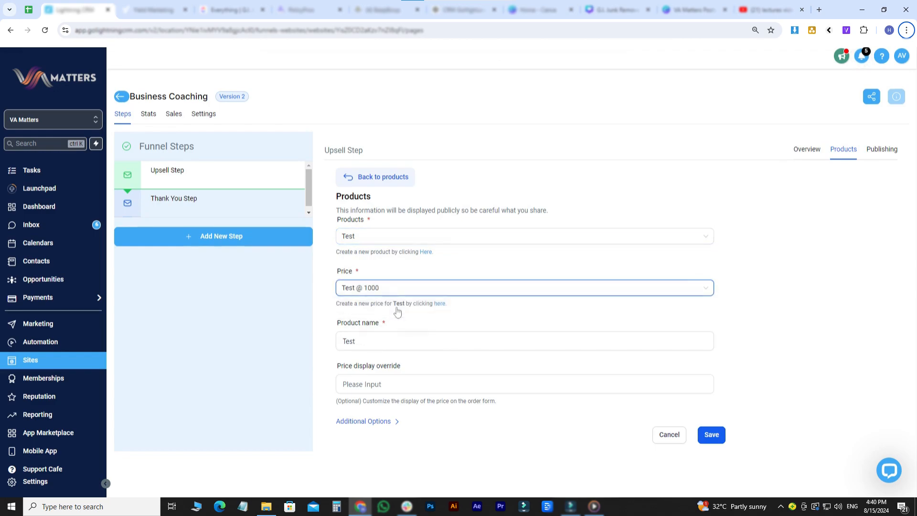
- Show the product's additional options, keep it as the Main Product and save it
click(380, 422)
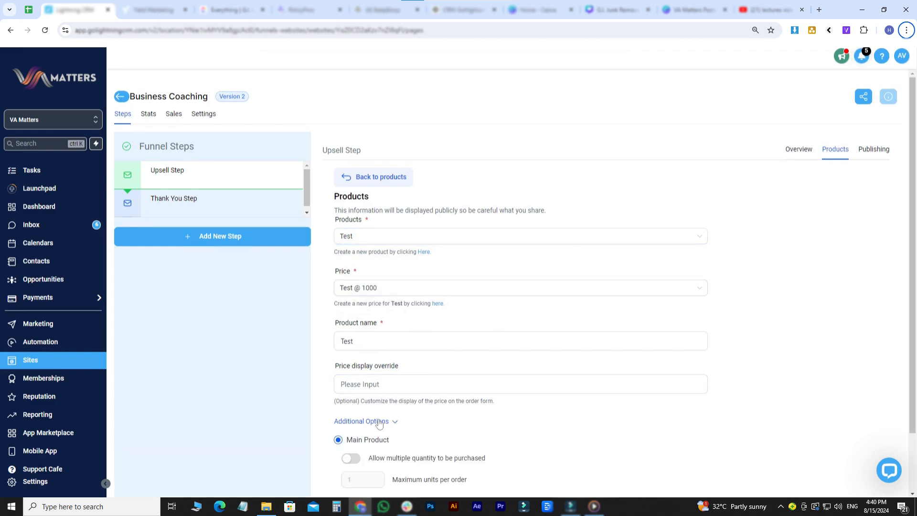
scroll(378, 424, down, 2)
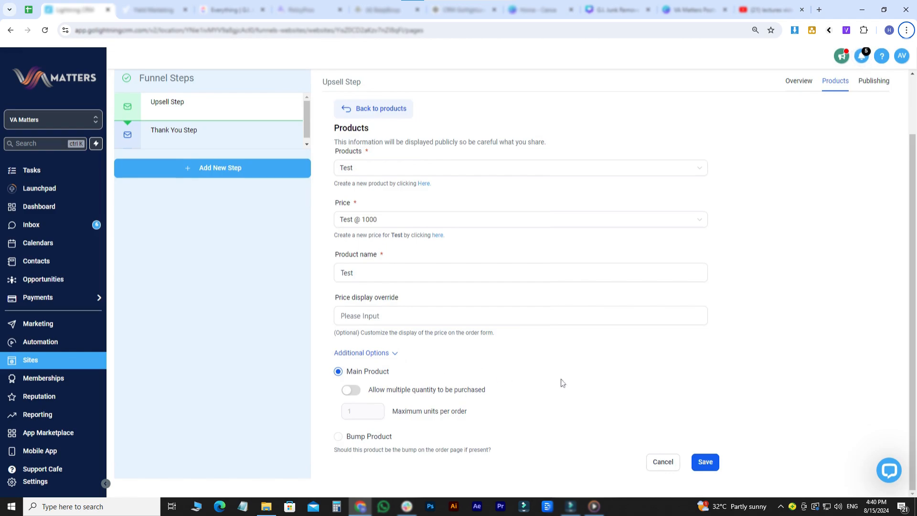
click(708, 466)
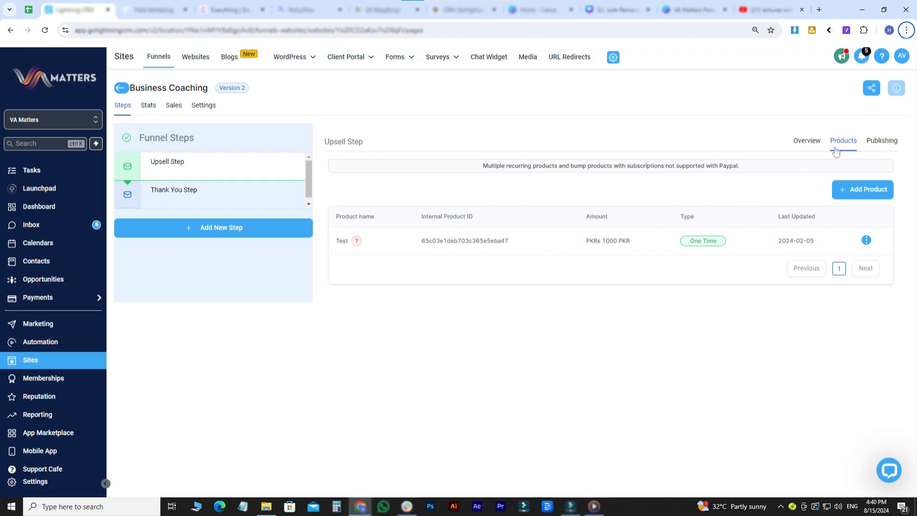
- Reopen the Upsell Step page for editing and look through the available elements down to the order elements
click(814, 145)
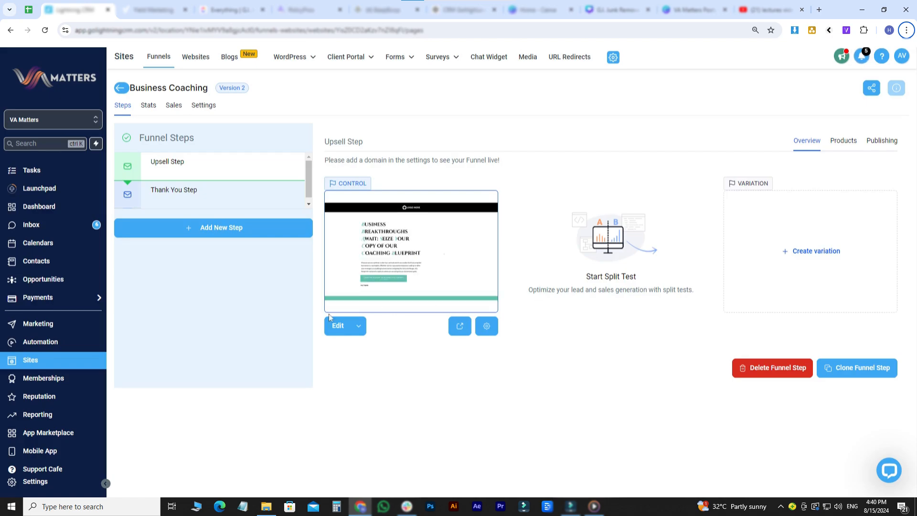
click(335, 332)
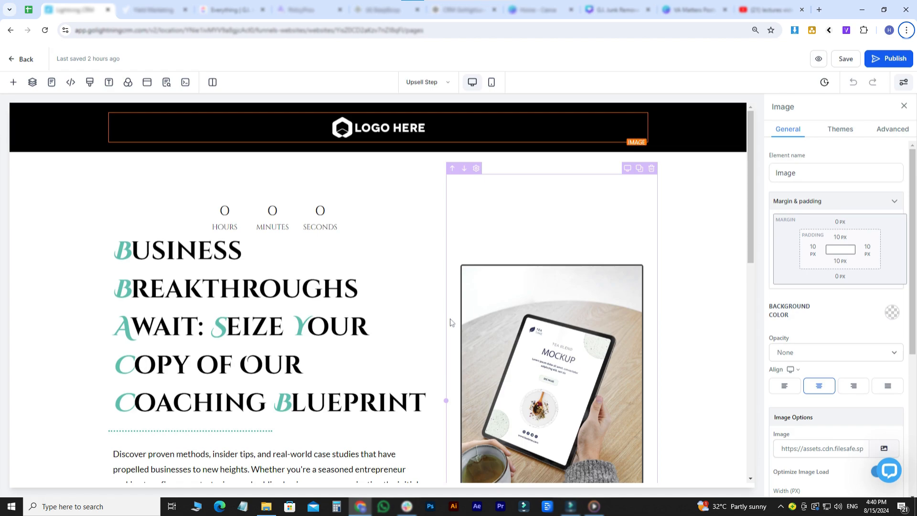
click(13, 82)
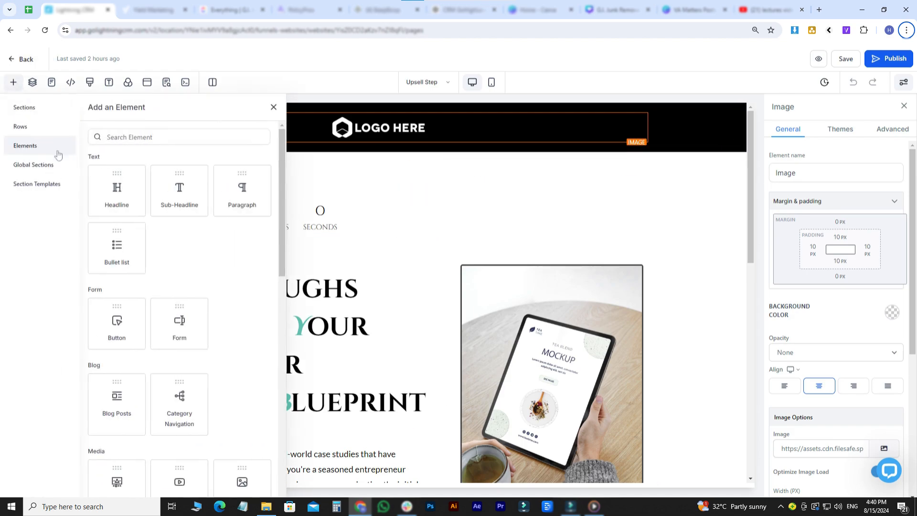
scroll(204, 375, down, 10)
scroll(204, 375, down, 2)
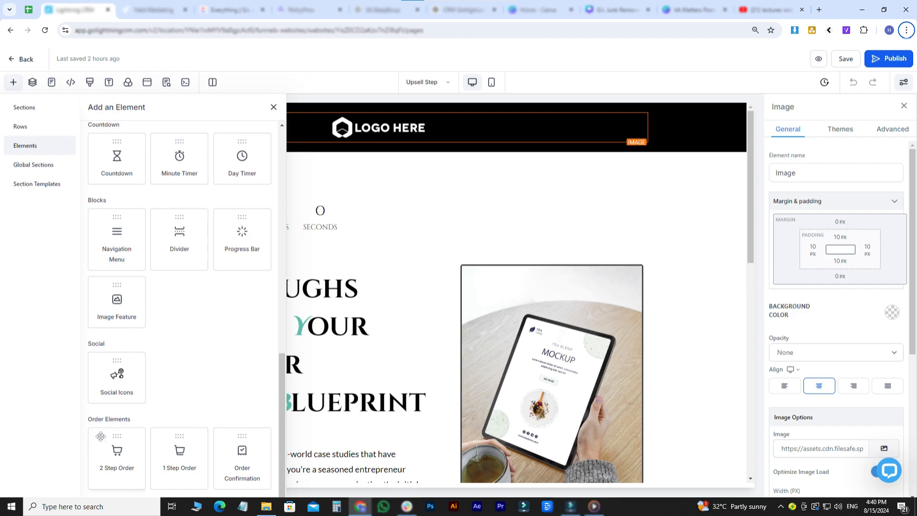
click(186, 450)
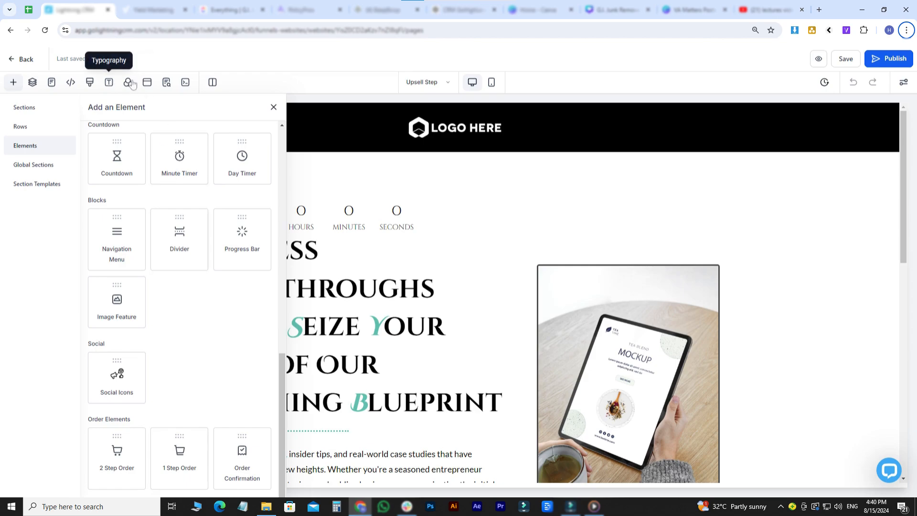
- Display the page popup, close the element list and look down to the popup's order form
click(147, 83)
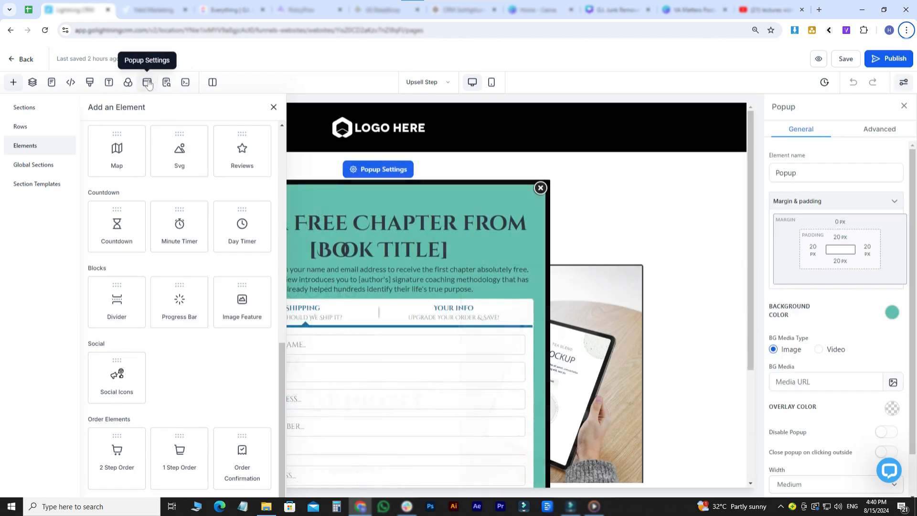
click(442, 227)
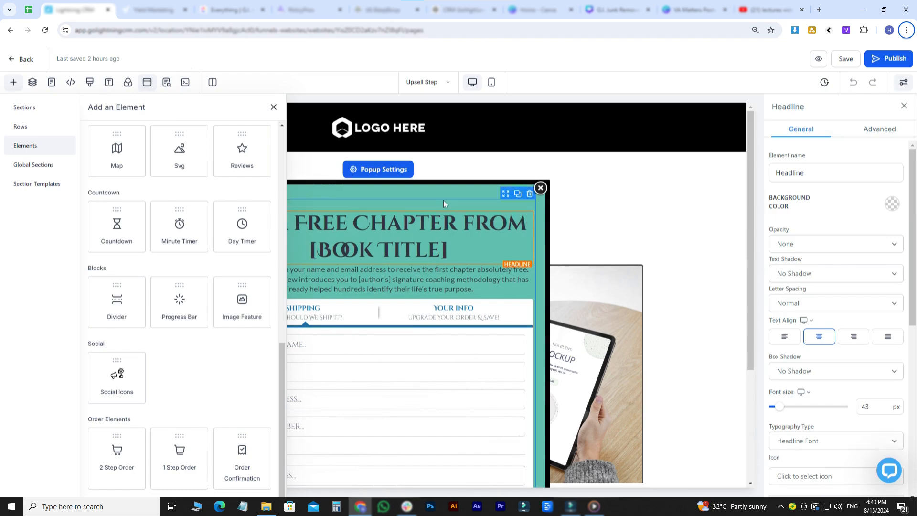
click(273, 107)
scroll(372, 366, down, 2)
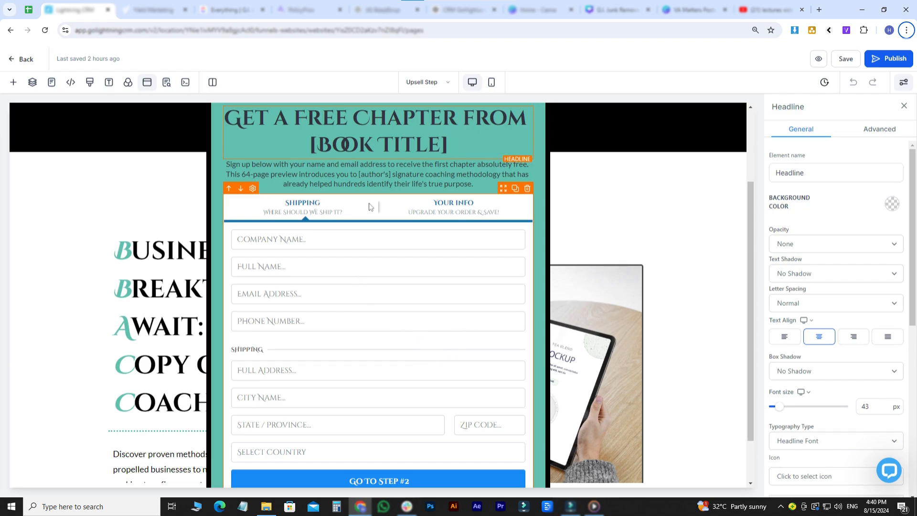
- Examine the popup's Two Step Order general and advanced settings, including the form options for Step #2
click(353, 203)
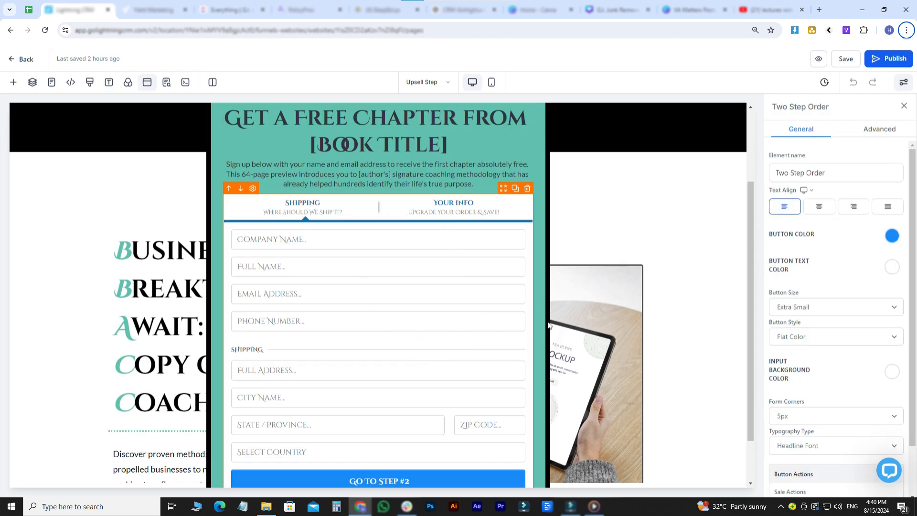
scroll(876, 314, down, 1)
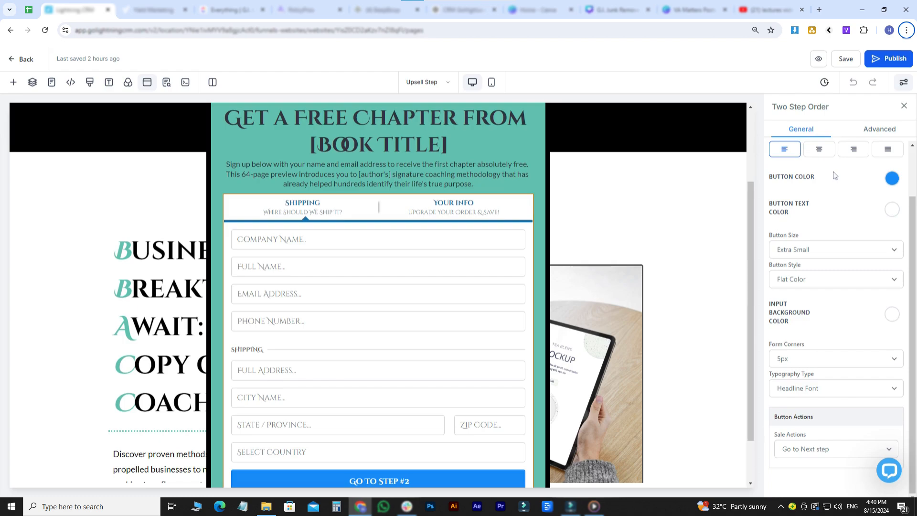
click(870, 132)
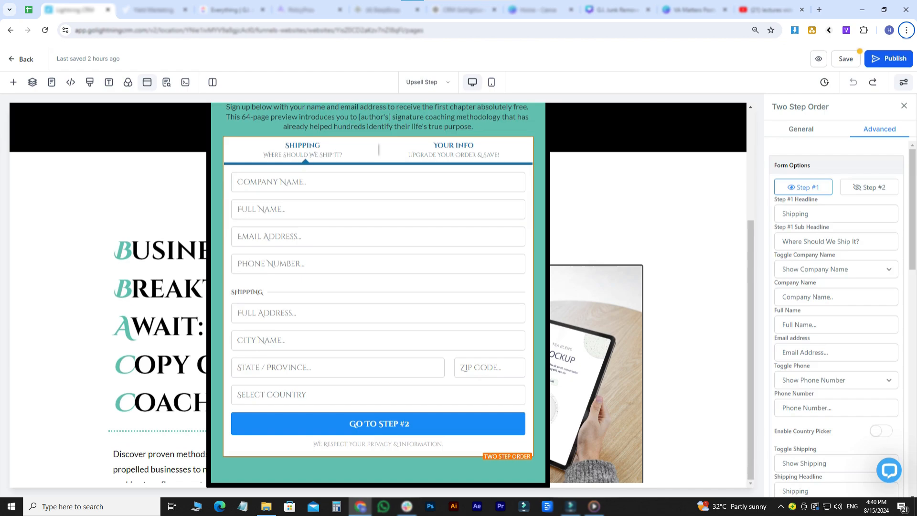
click(865, 189)
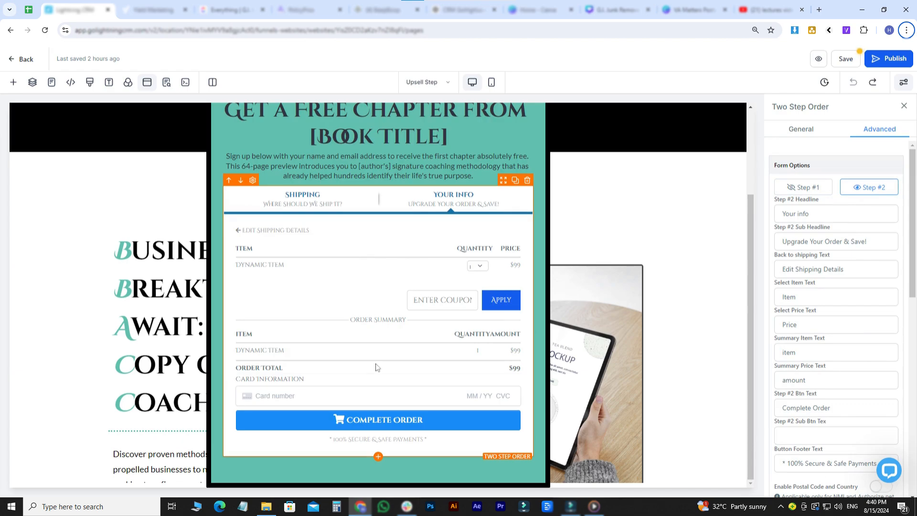
- Leave the page editor and review the funnel's statistics and sales data
click(21, 59)
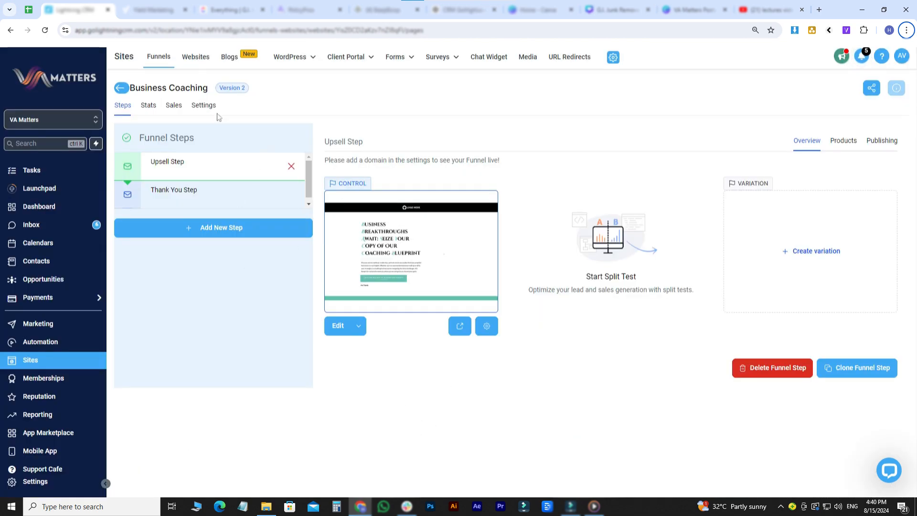
click(151, 106)
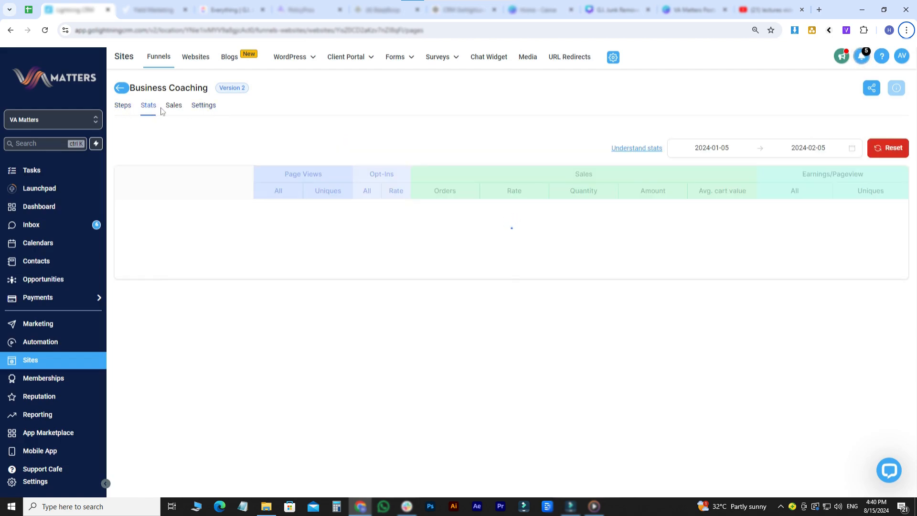
click(175, 111)
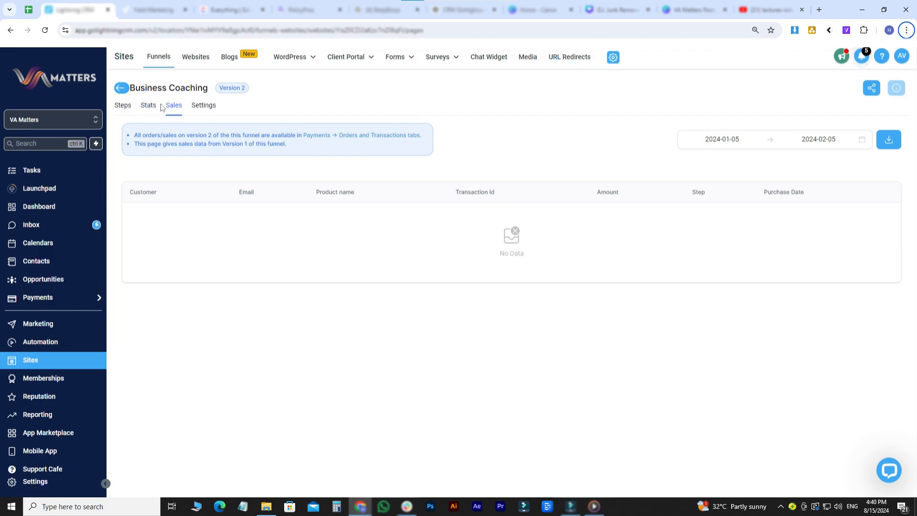
click(203, 106)
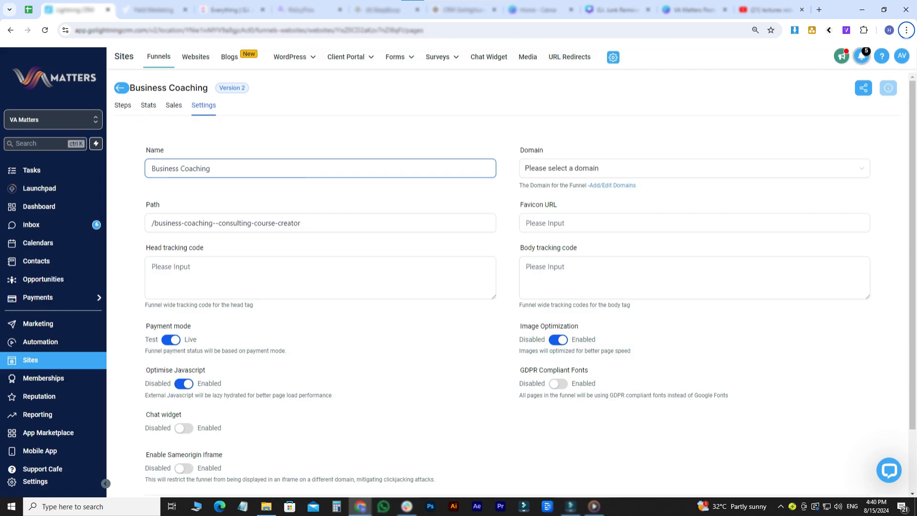
click(626, 169)
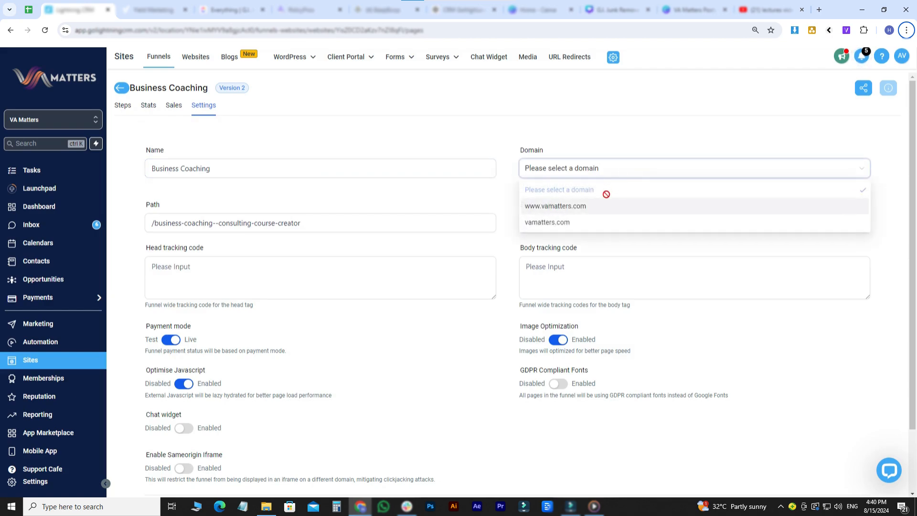
click(595, 207)
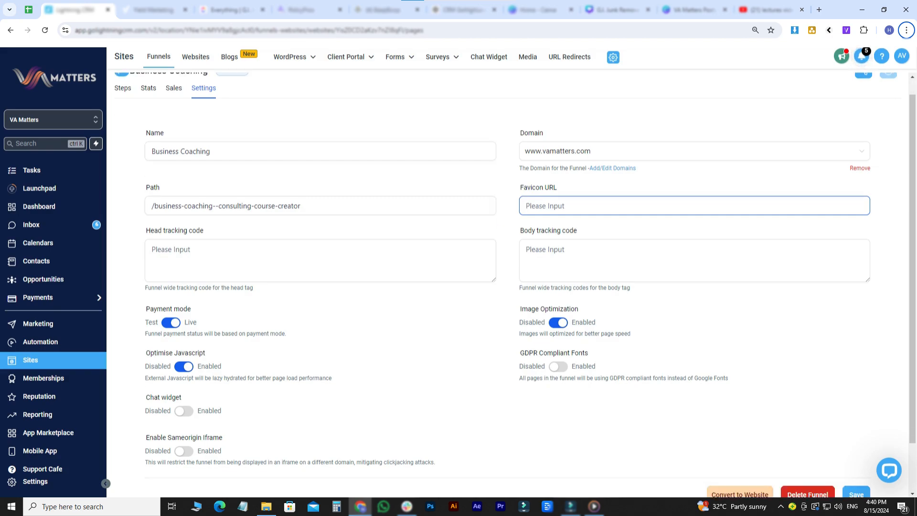
- Review the funnel's remaining settings, including path, tracking code, payment mode, chat widget and iframe options
click(317, 263)
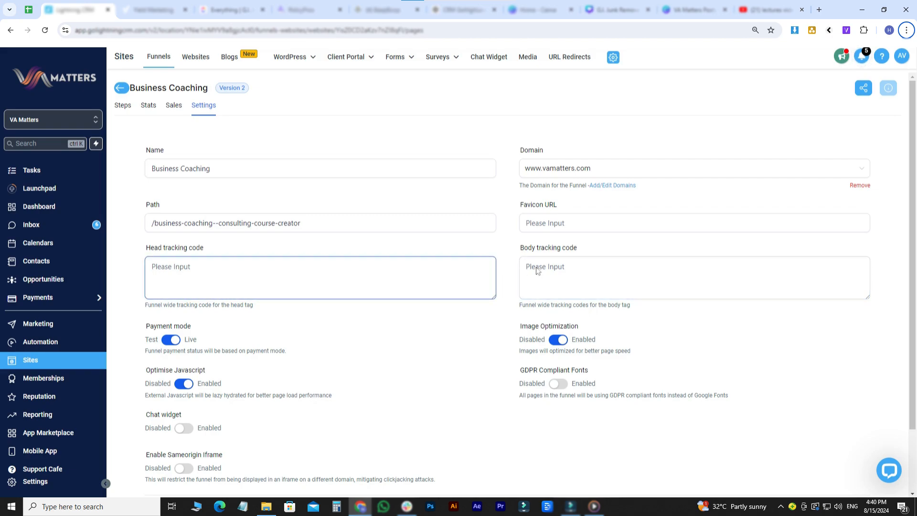
click(252, 437)
scroll(252, 437, down, 2)
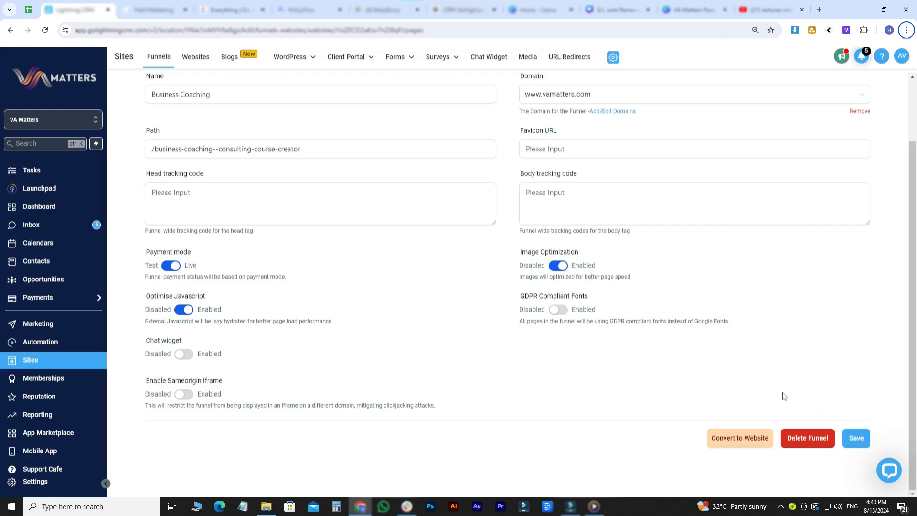
scroll(784, 396, up, 1)
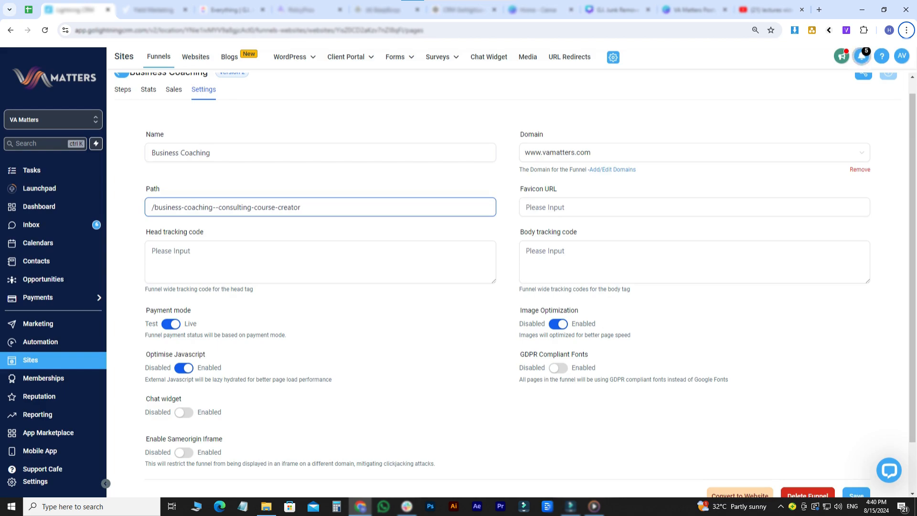
click(352, 233)
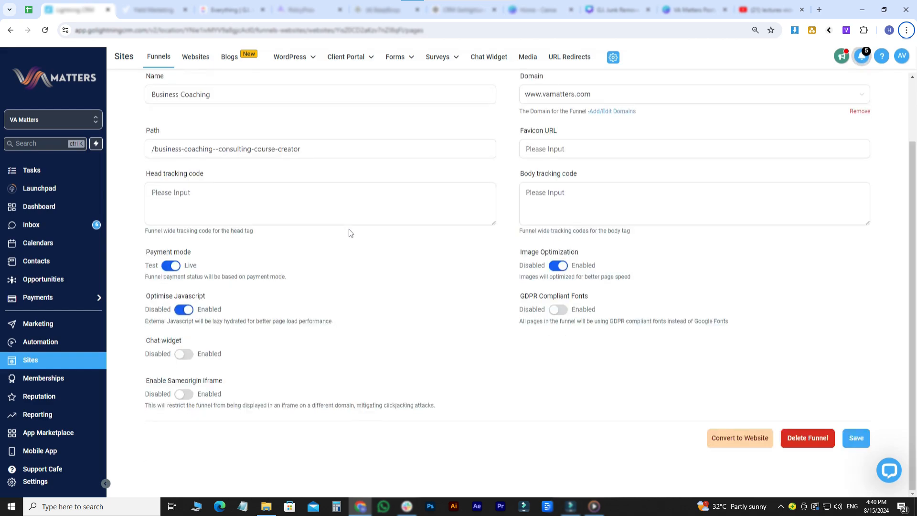
scroll(352, 233, up, 1)
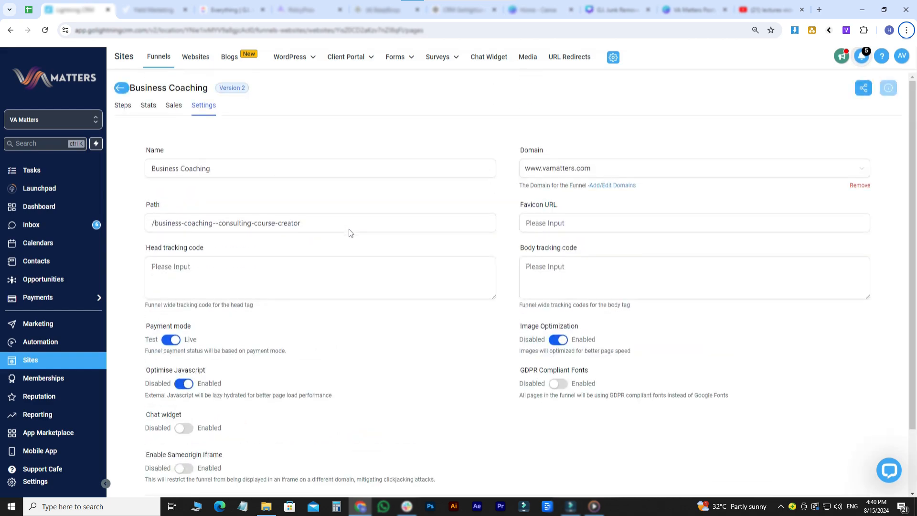
- Return to the funnel steps, check the Upsell Step's publishing name and URL, and view its overview
click(124, 110)
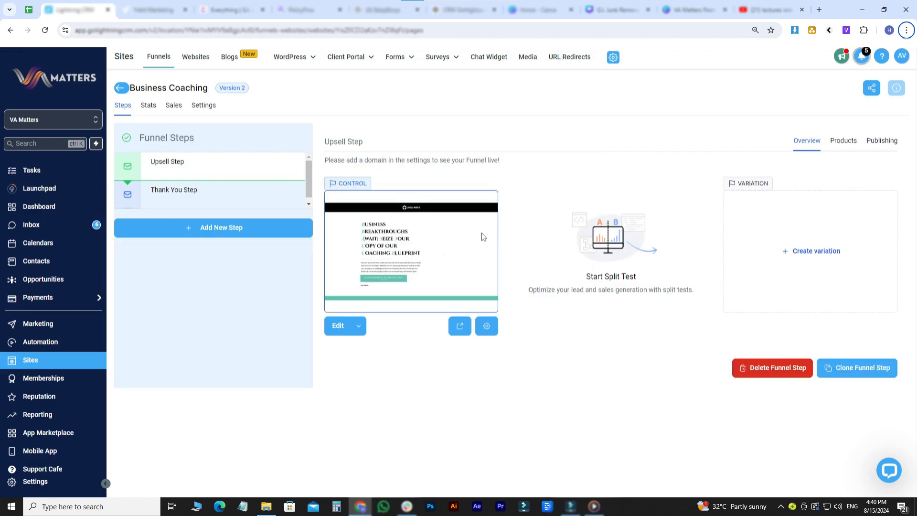
click(881, 146)
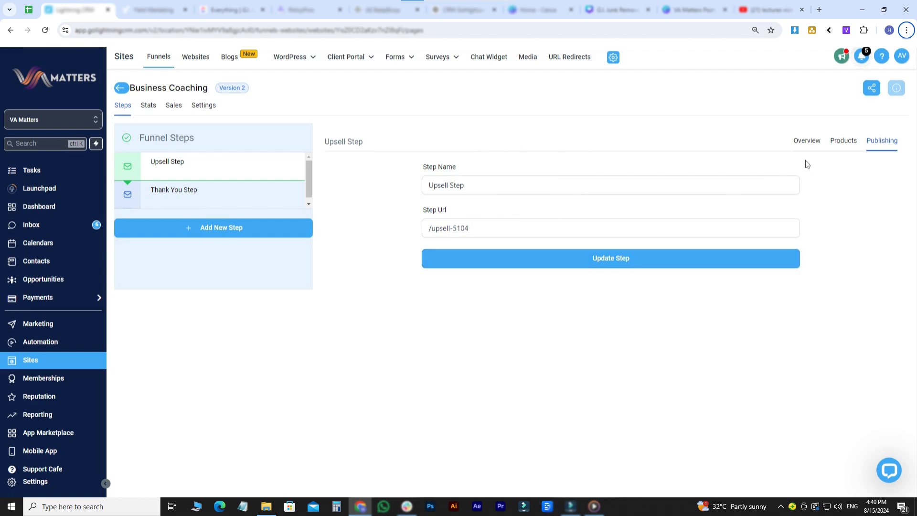
click(811, 144)
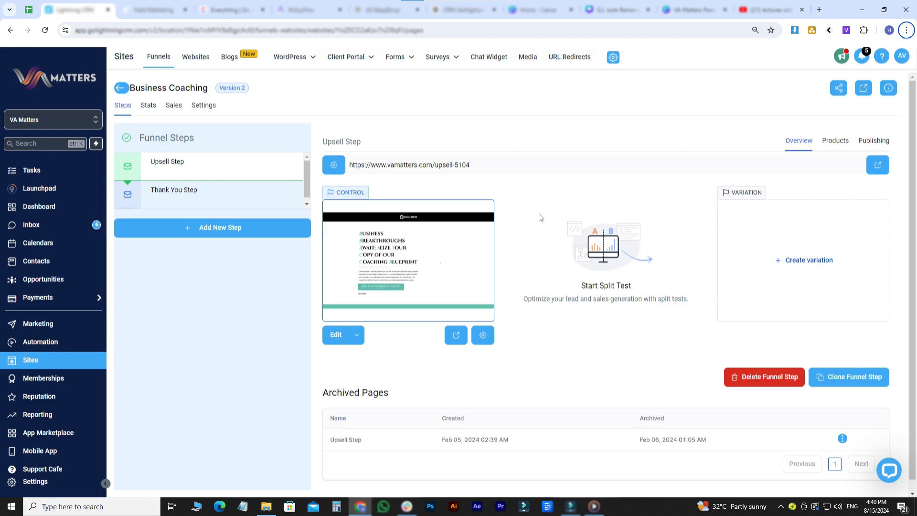
- Create a split-test variation of the Thank You Step by duplicating its control page
click(161, 191)
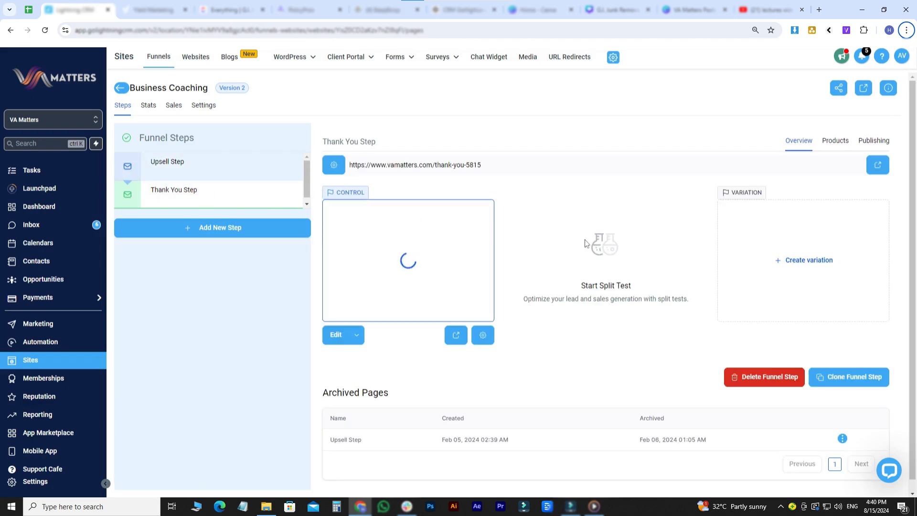
click(829, 271)
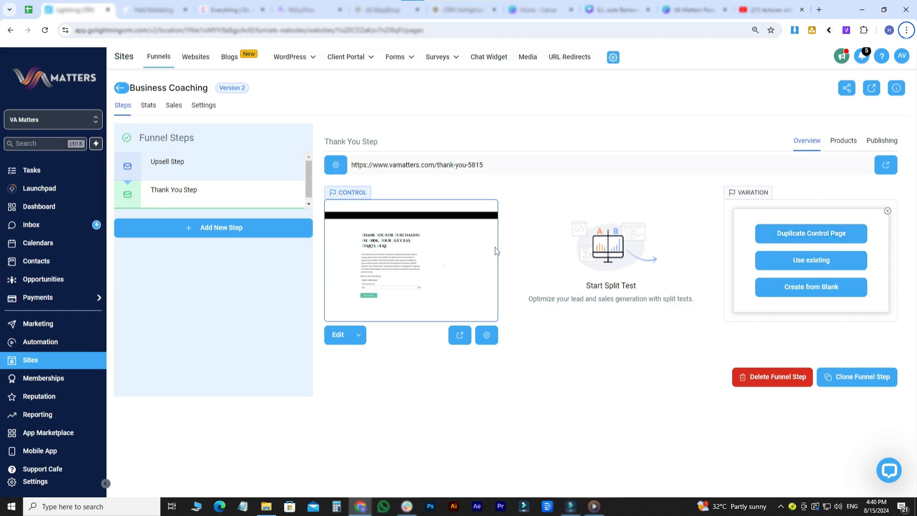
click(797, 234)
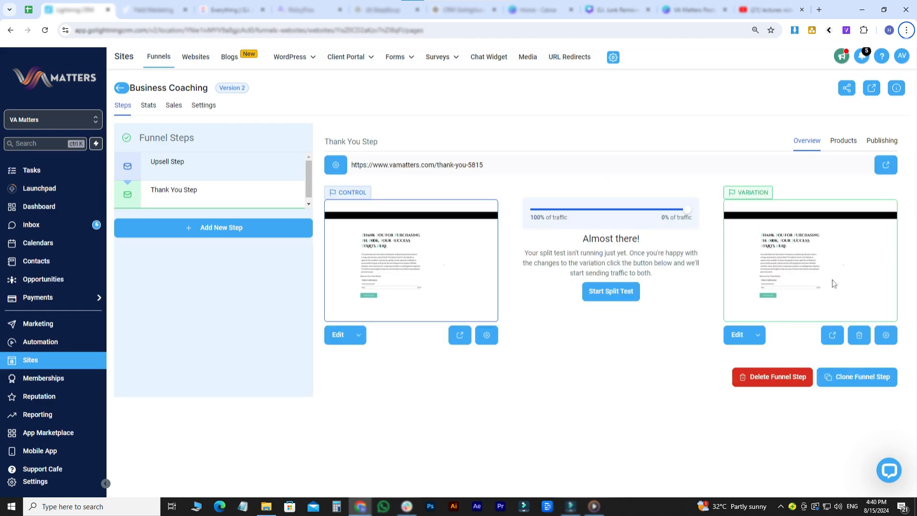
- Edit the Thank You Step variation, set its page background colour to orange, and save it
click(738, 336)
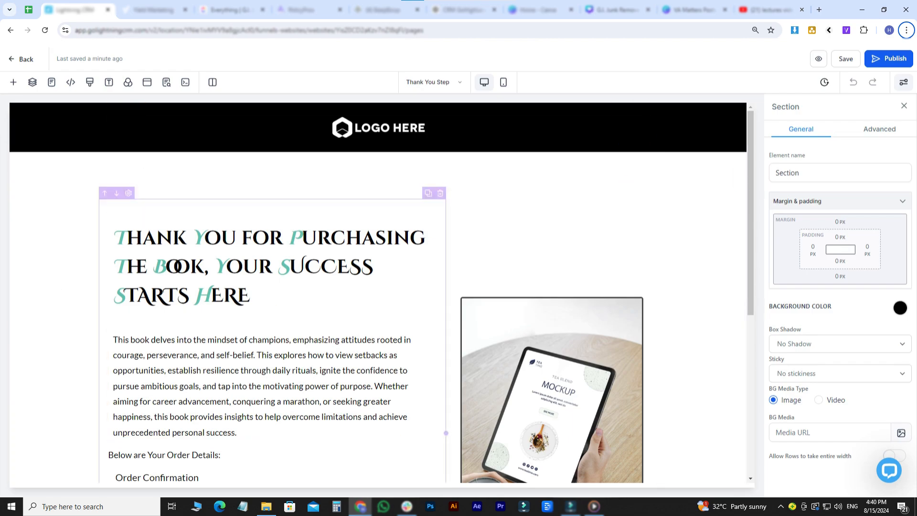
click(130, 85)
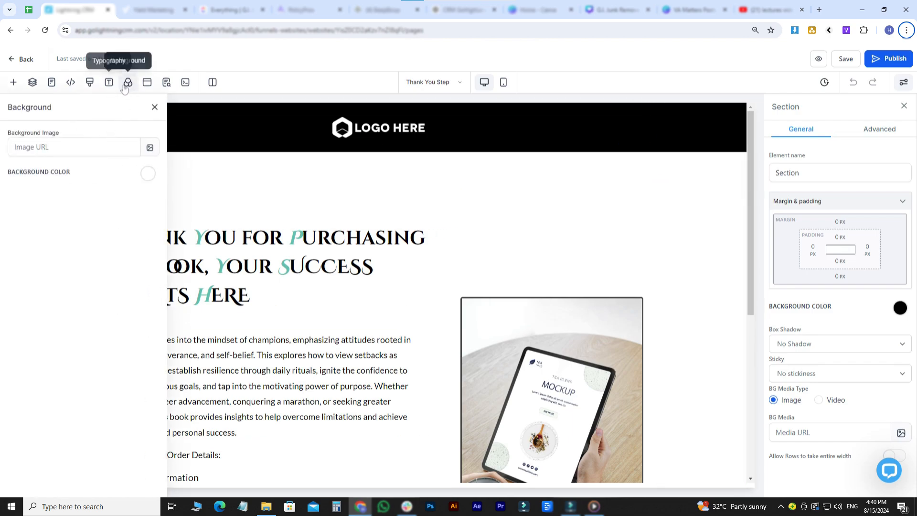
click(147, 175)
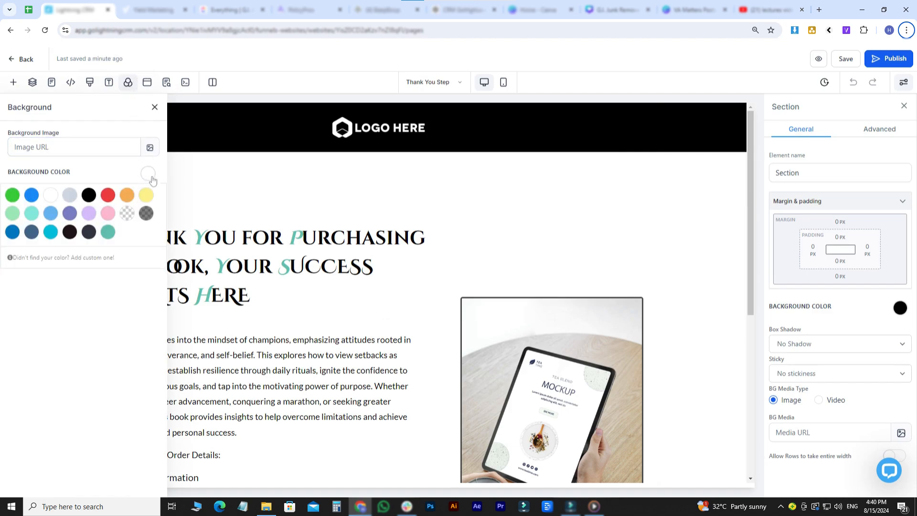
click(126, 199)
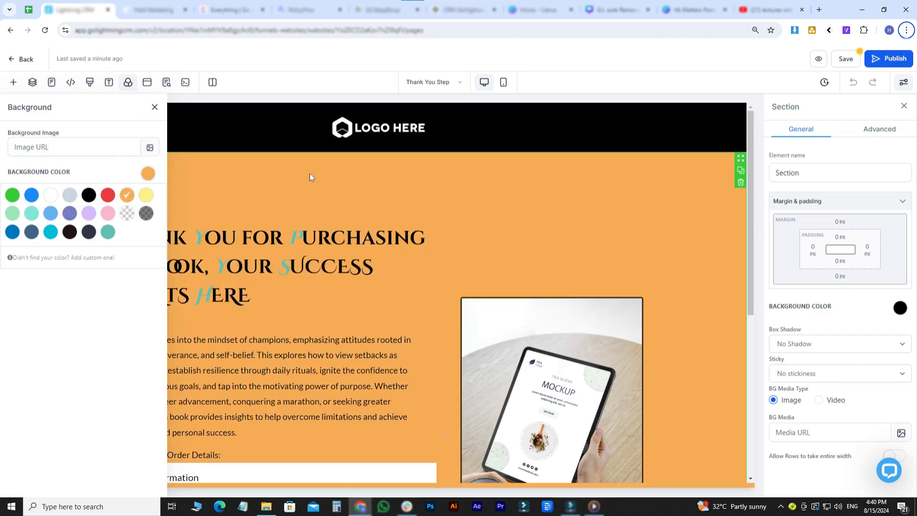
click(155, 108)
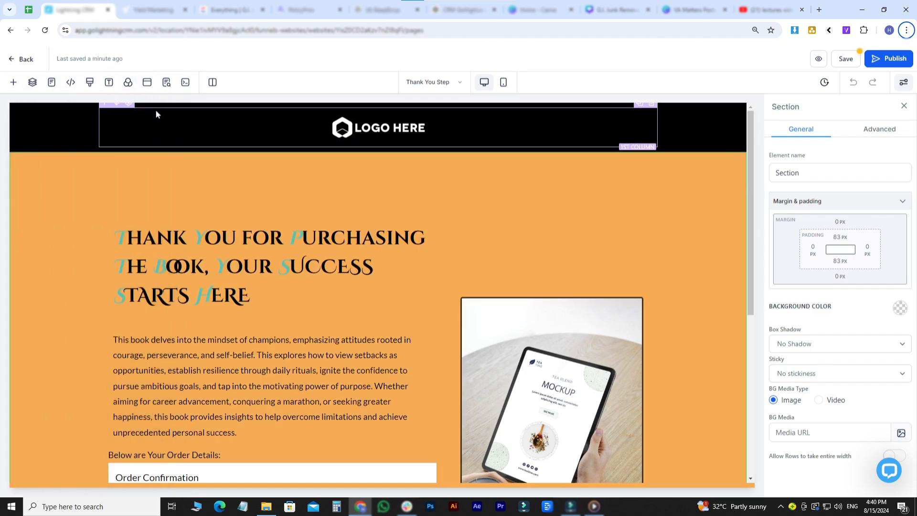
click(850, 64)
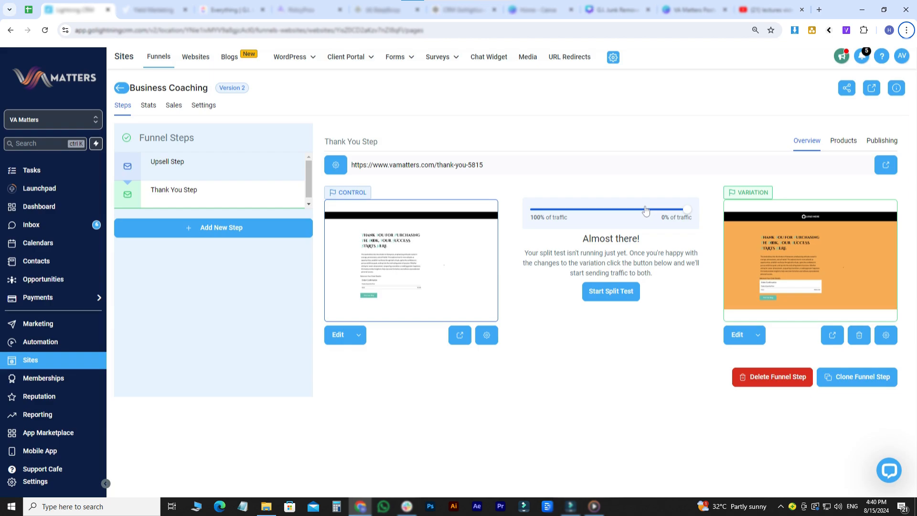
- Start the Thank You Step split test with 40% of traffic to the control and 60% to the variation
drag(686, 210, 597, 214)
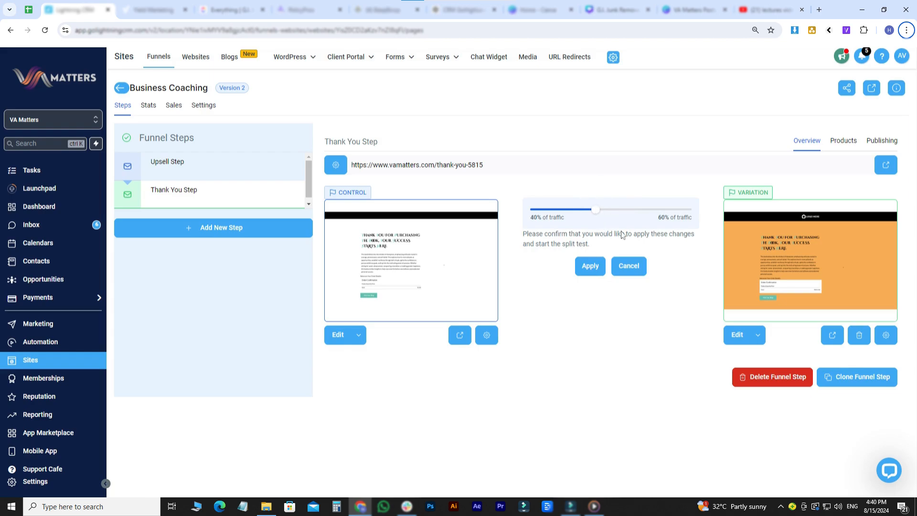
click(591, 264)
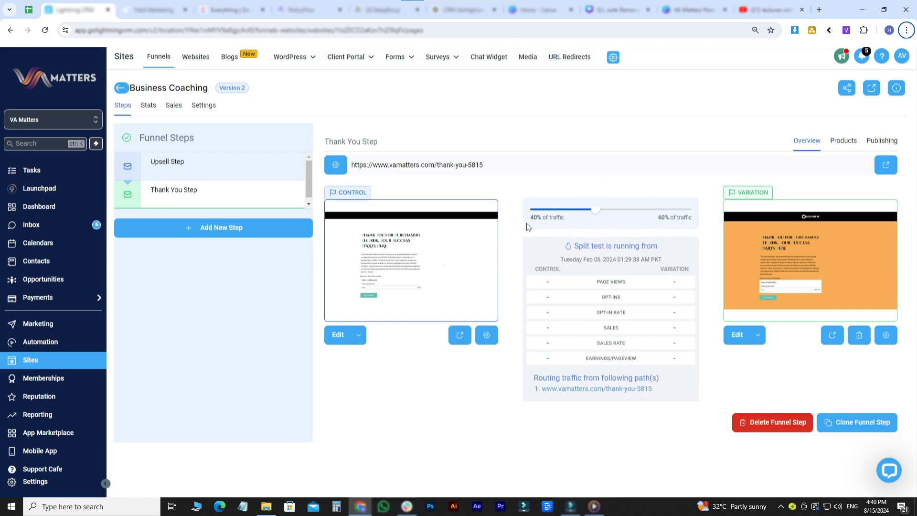
- Declare the control page the split-test winner, and try to restore the archived Thank You Step page
mouse_move(443, 250)
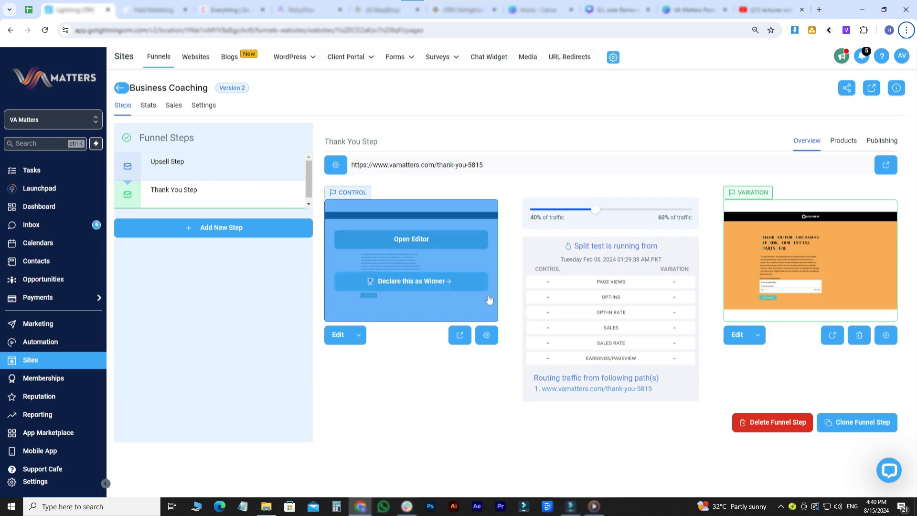
mouse_move(838, 262)
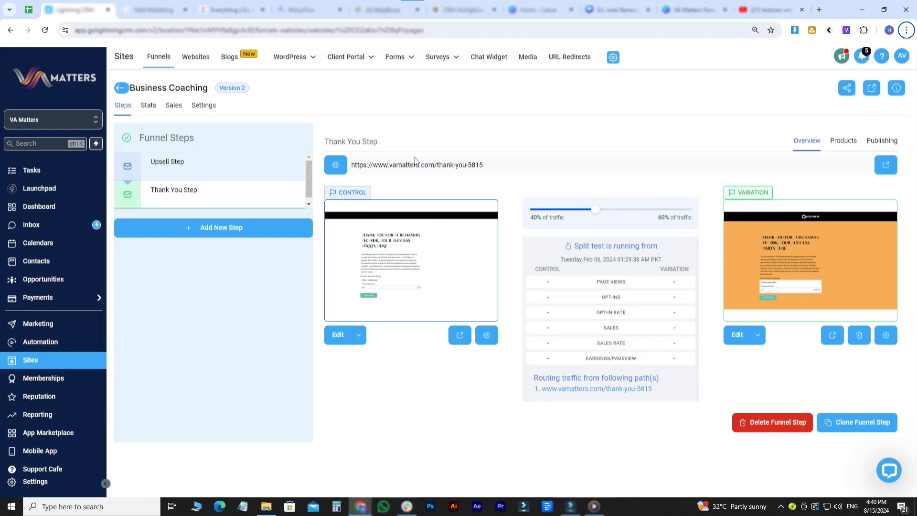
mouse_move(879, 319)
mouse_move(469, 259)
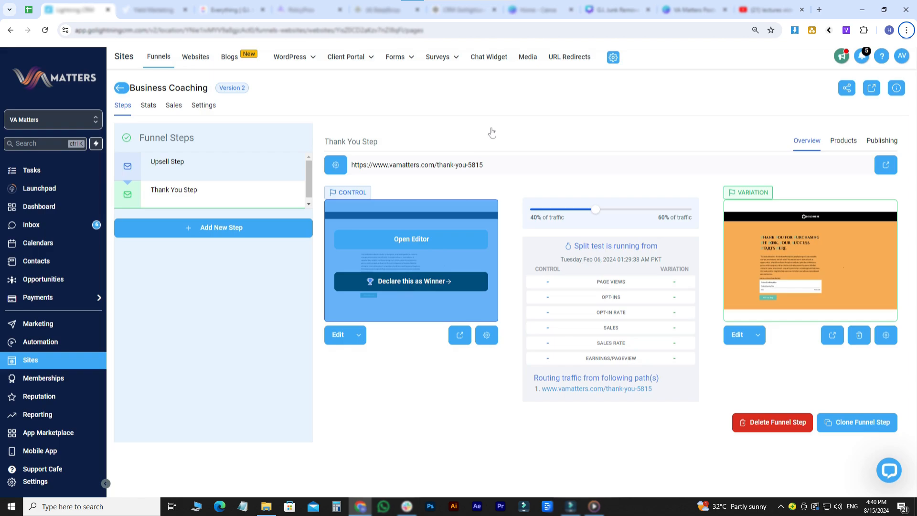
click(464, 282)
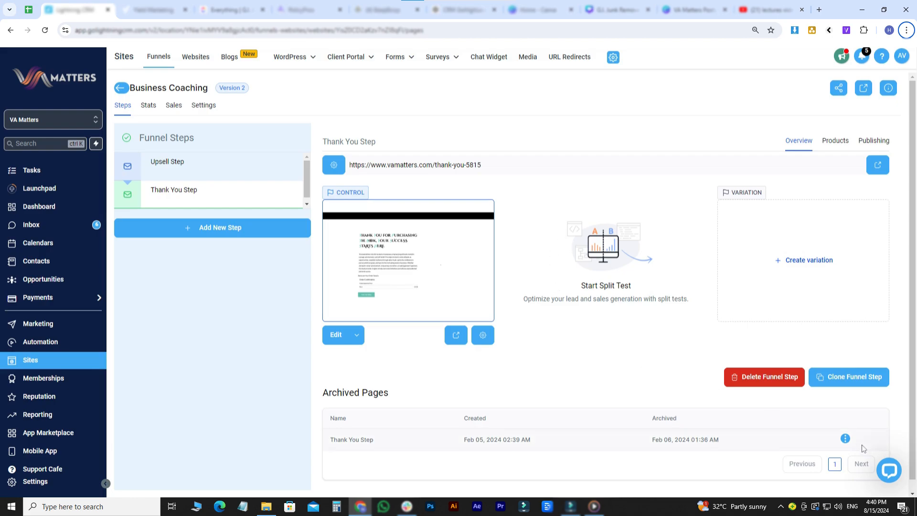
click(845, 438)
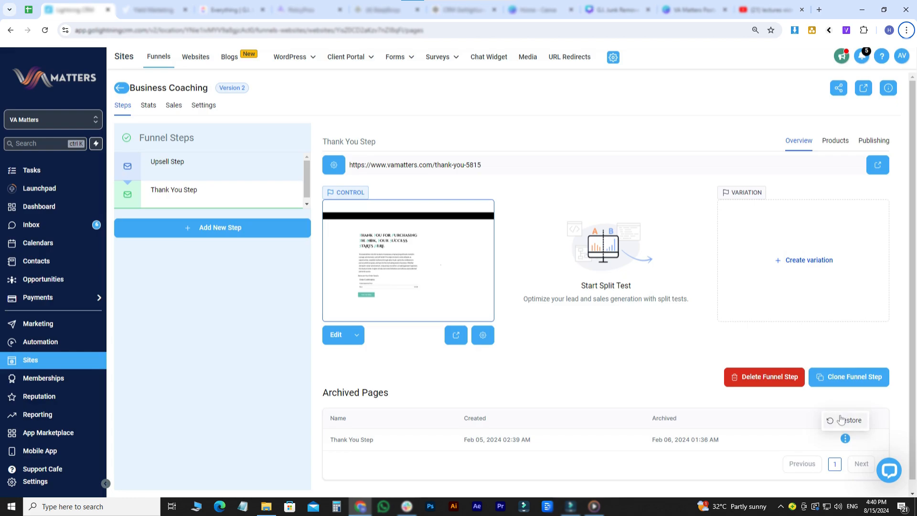
click(842, 420)
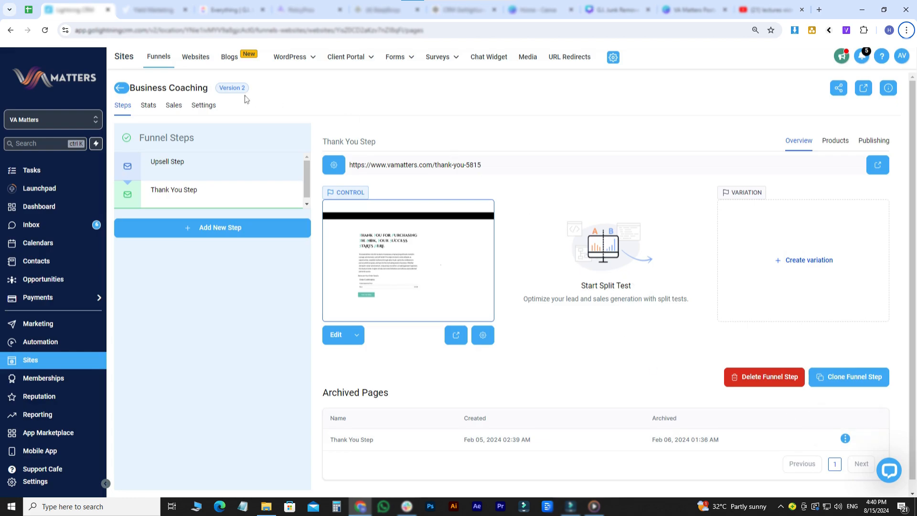
- Leave the funnel and create a new website from the Life Insurance template
click(122, 89)
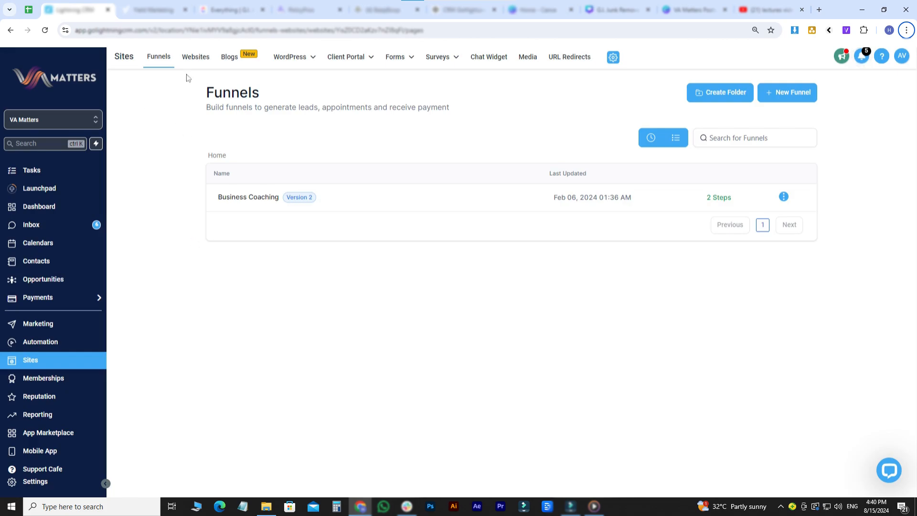
click(198, 63)
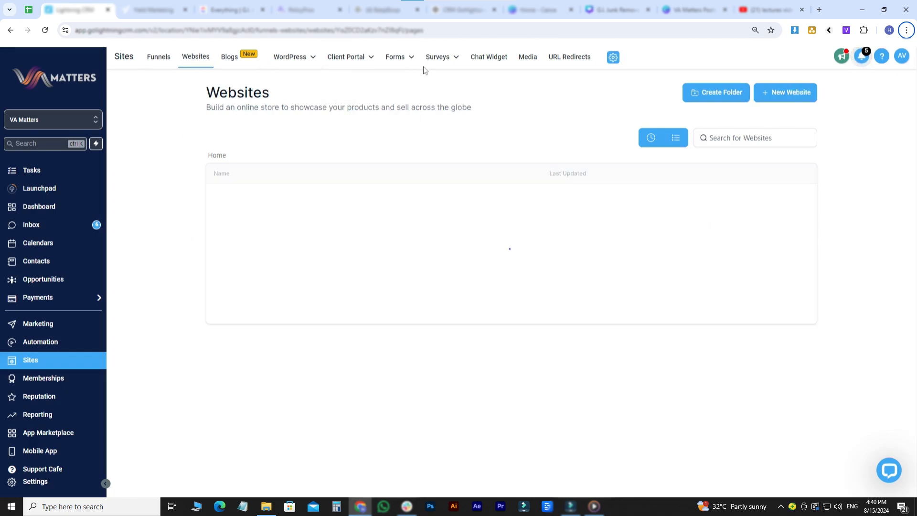
click(786, 92)
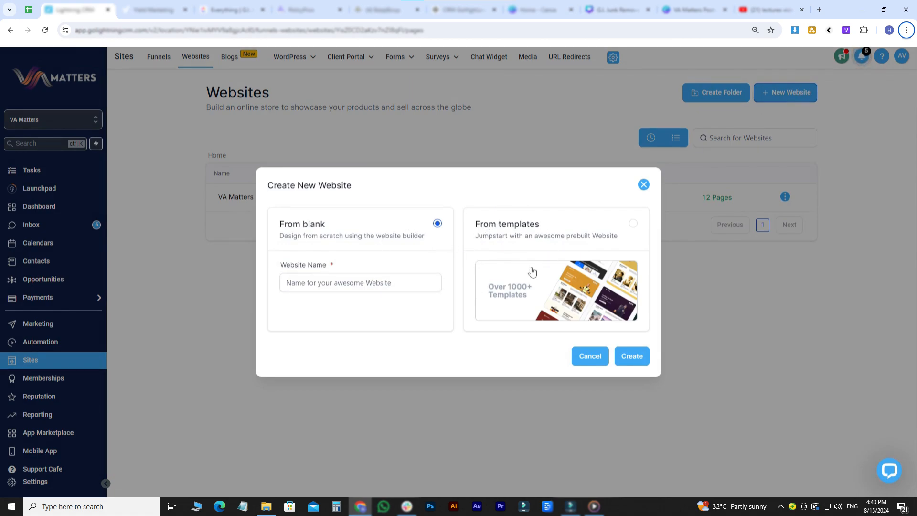
double_click(573, 239)
click(626, 356)
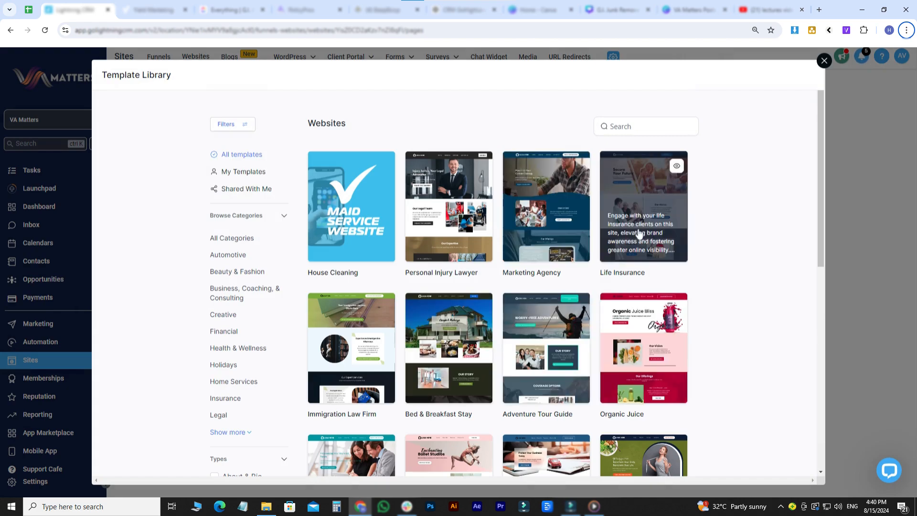
click(654, 206)
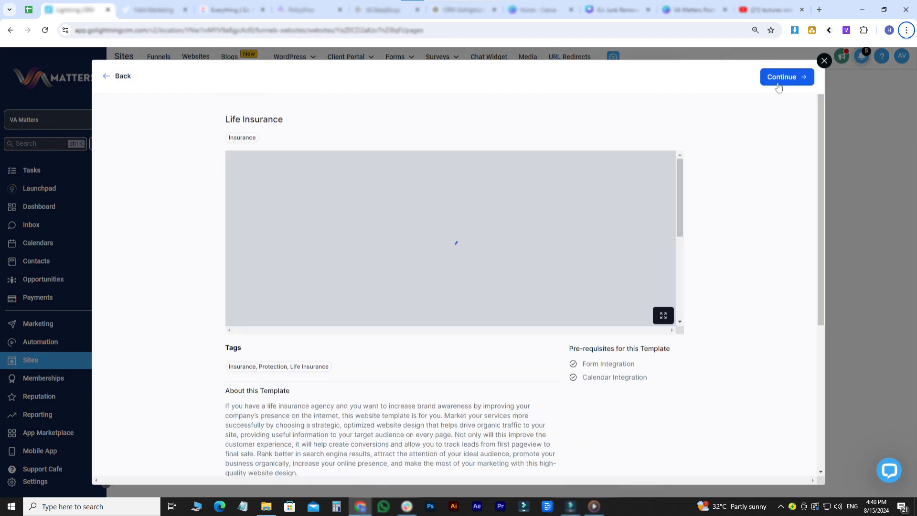
click(778, 85)
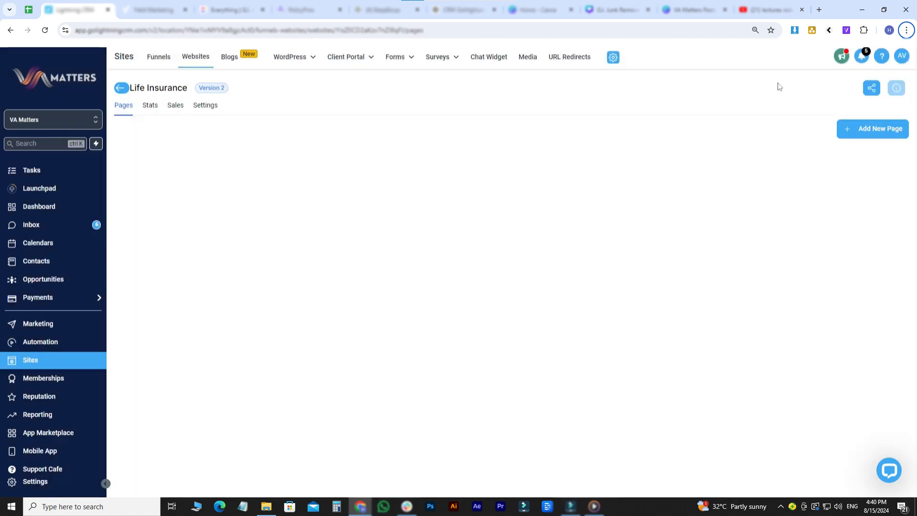
- Try to add a page named "Test page" with the path "test-test" to the Life Insurance website
click(869, 129)
click(435, 230)
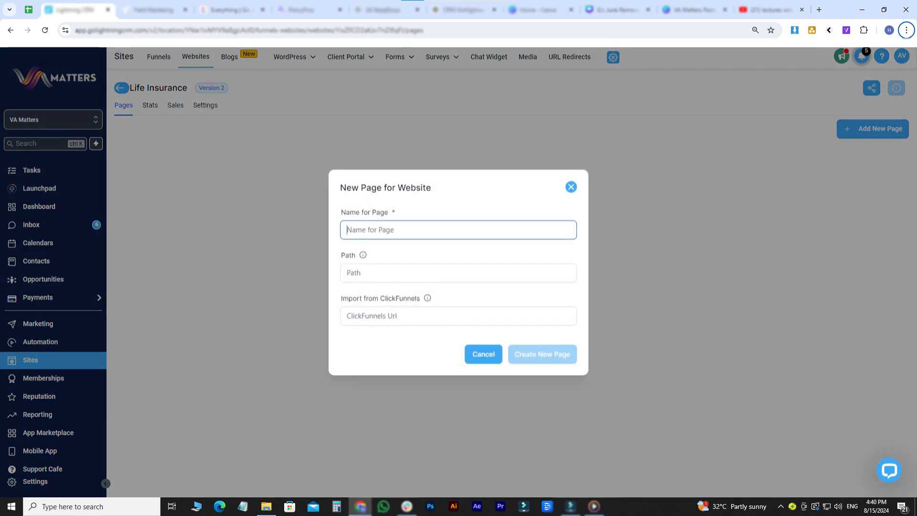
text(Test oae)
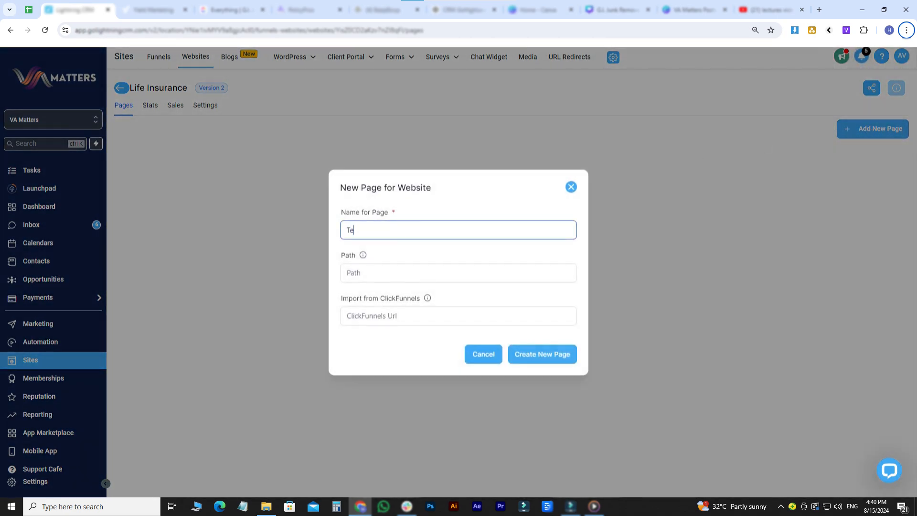
key(BackSpace)
key(BackSpace)
text(age)
click(383, 273)
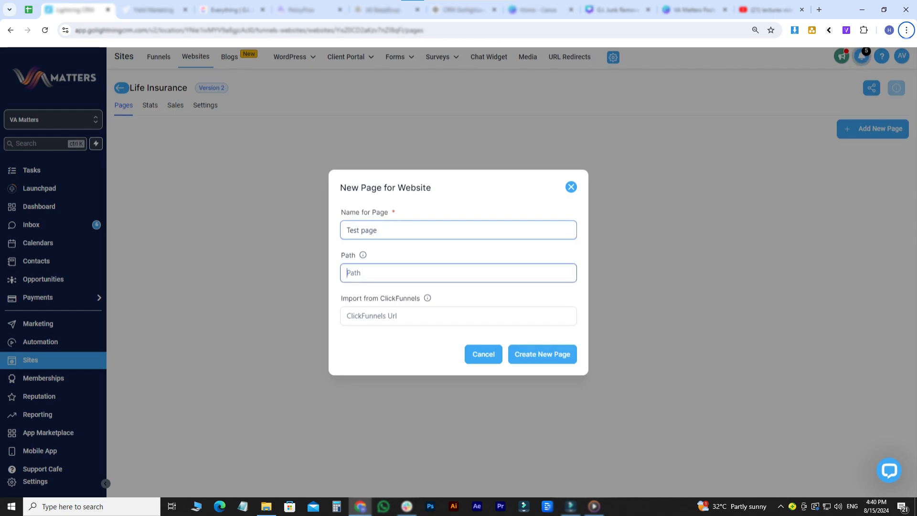
text(te)
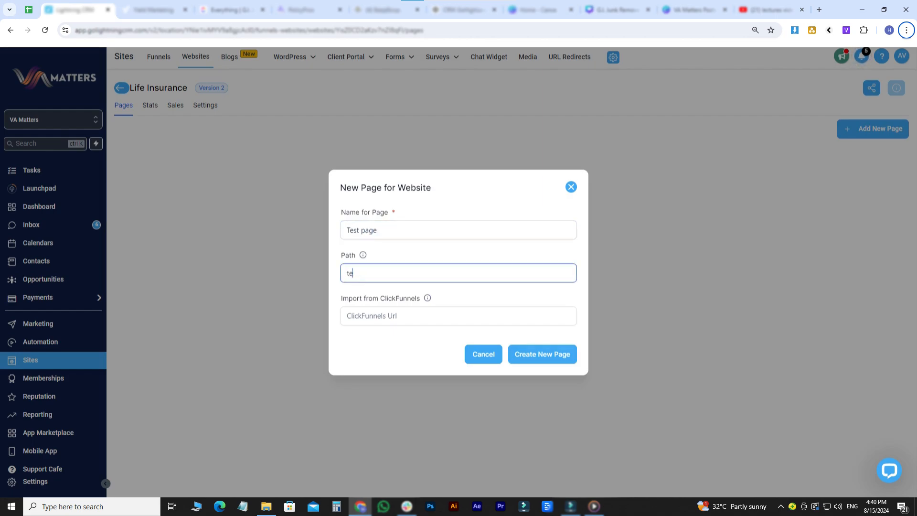
text(st-test)
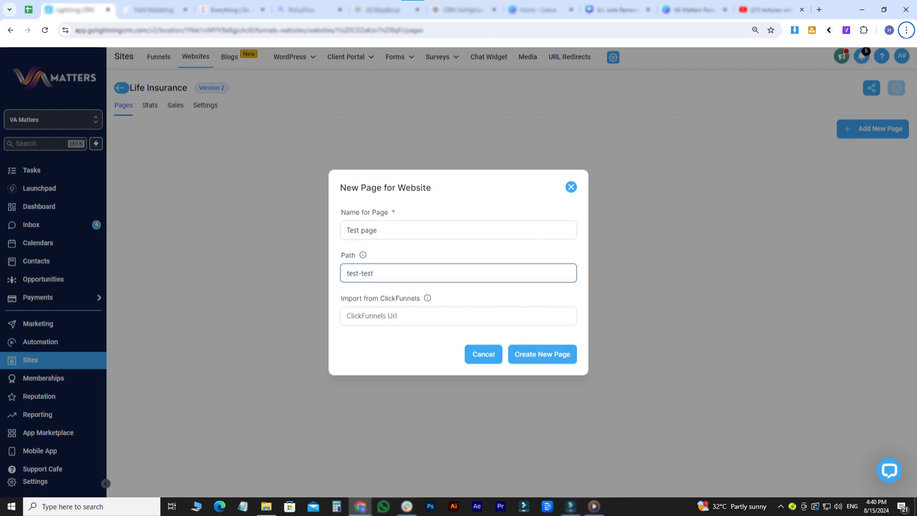
click(547, 353)
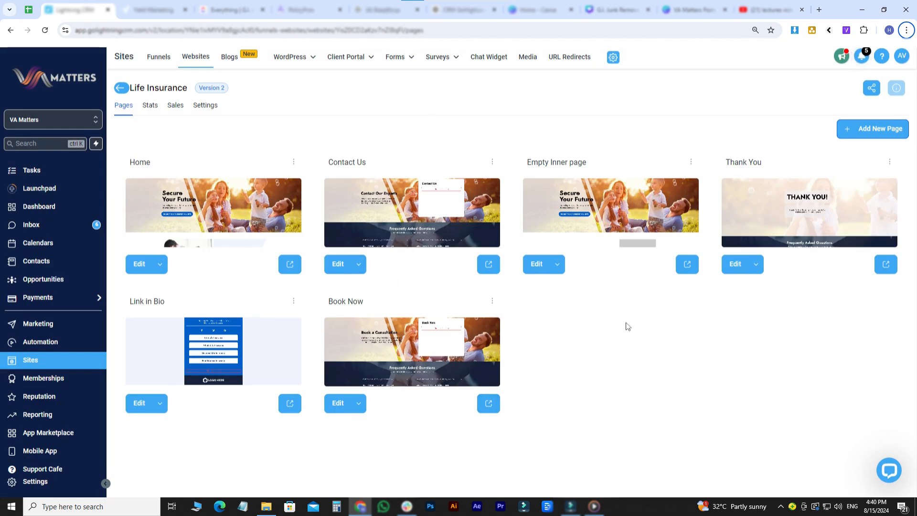
- Open the website's Home page for editing, browse the elements available to add, and return to the page list
click(140, 265)
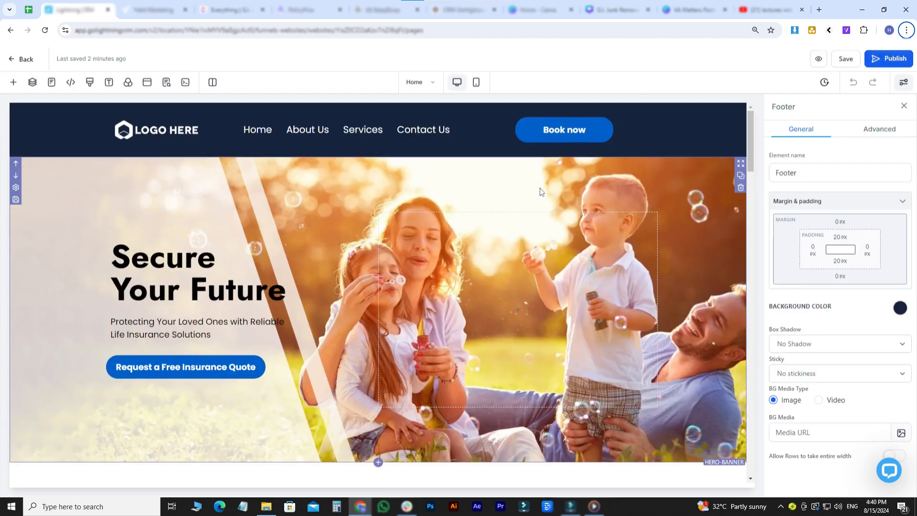
click(13, 83)
scroll(180, 258, down, 5)
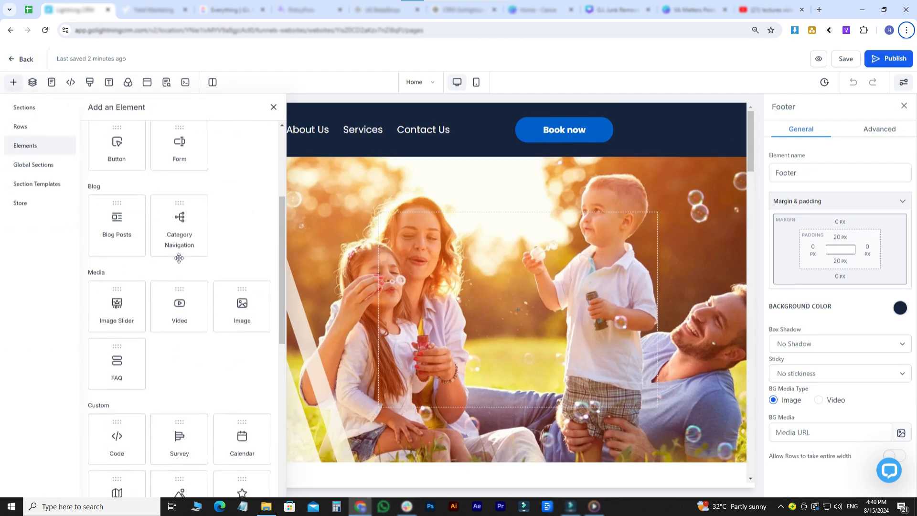
scroll(179, 258, up, 3)
scroll(179, 259, down, 8)
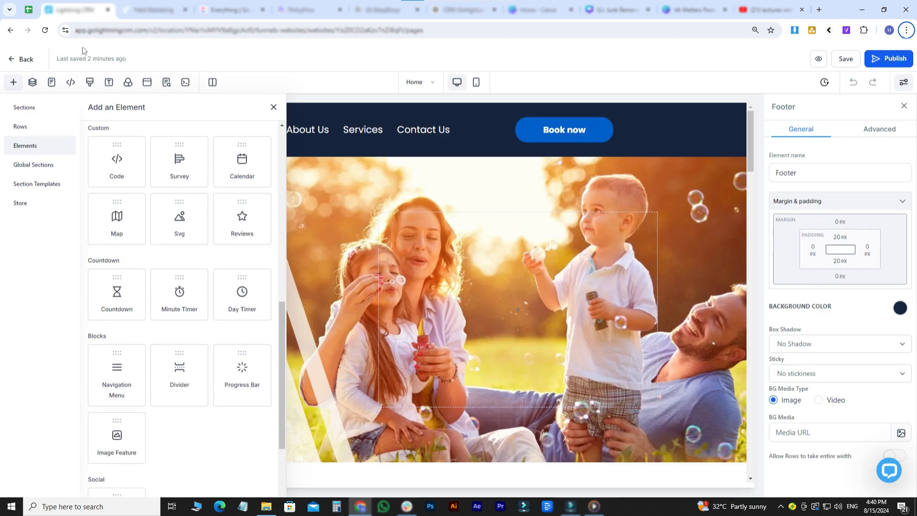
click(26, 59)
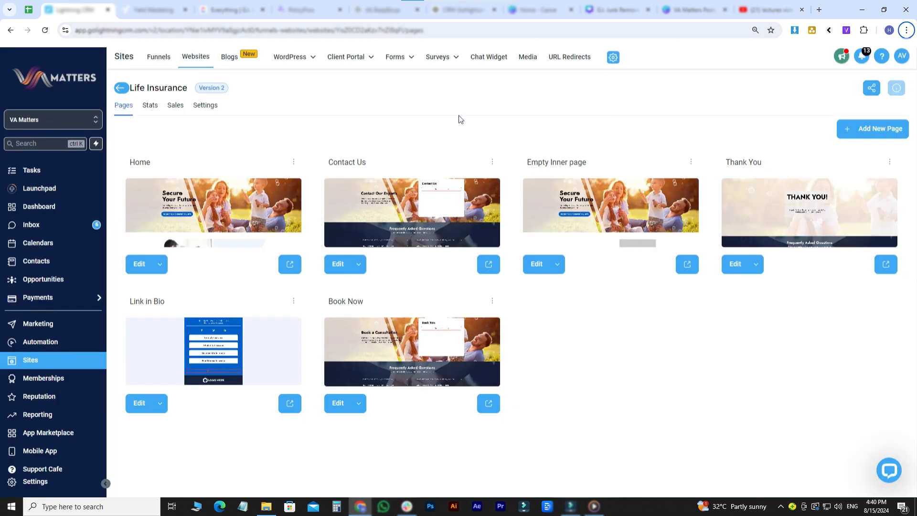
- Open the website chat widget settings and collapse the Chat bubble section to view the setting groups
click(491, 61)
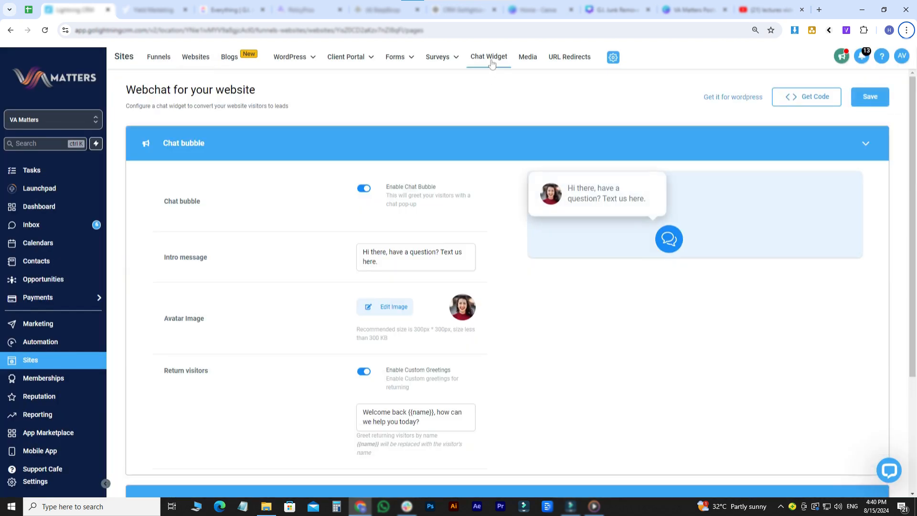
click(529, 146)
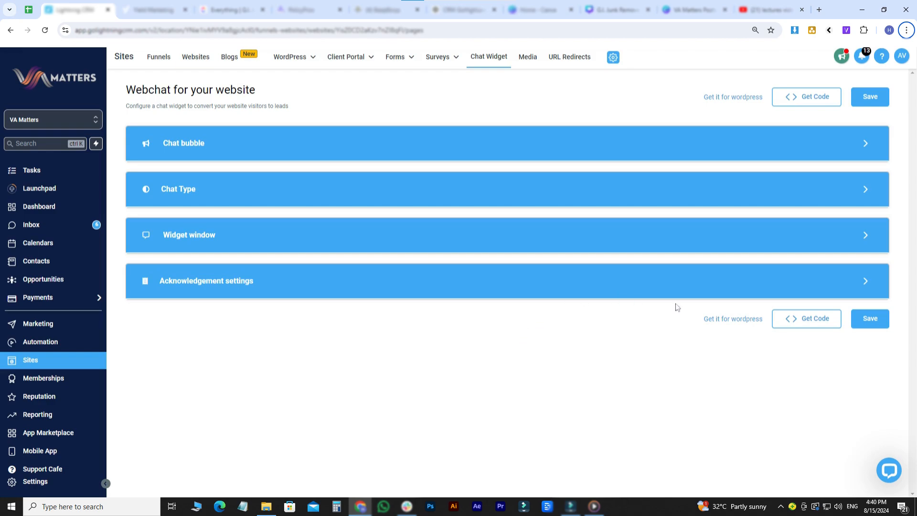
- Copy the chat widget's body embed code and close the code window
click(819, 325)
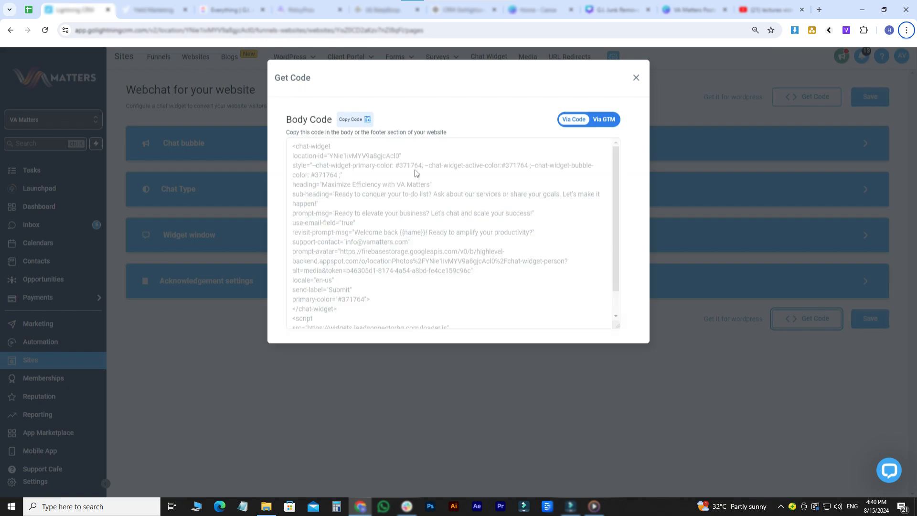
click(362, 119)
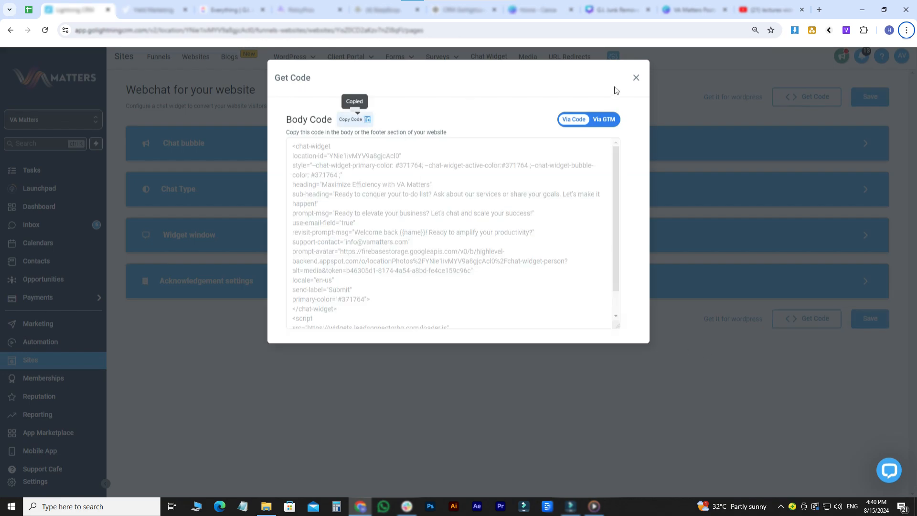
click(636, 78)
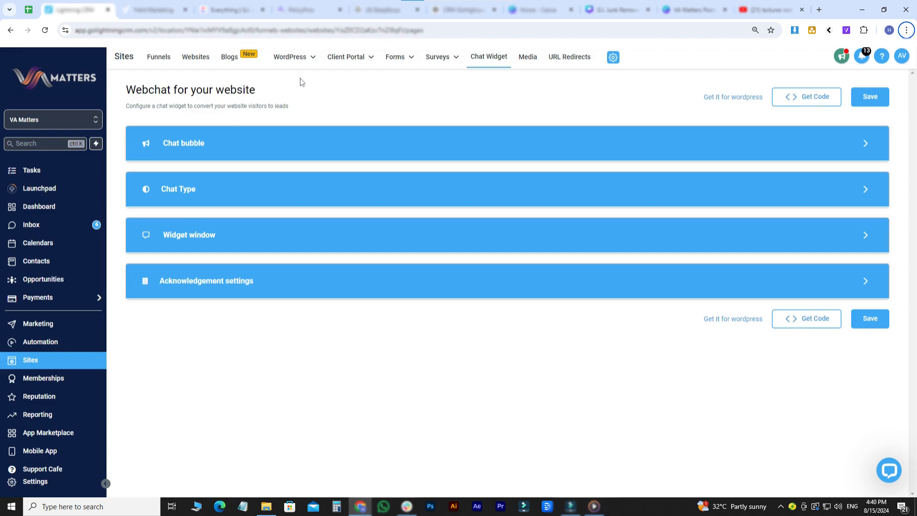
- Paste the copied chat widget code into the body tracking code in the Life Insurance website's settings
click(197, 58)
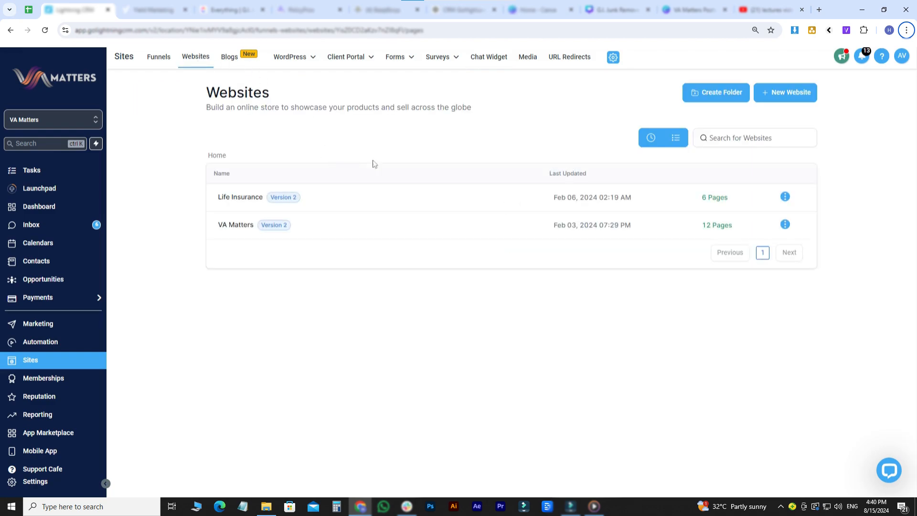
click(328, 201)
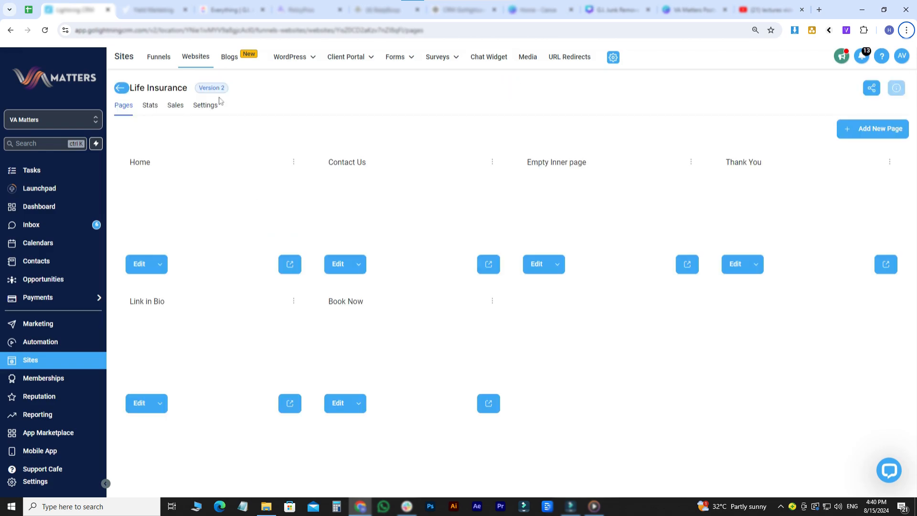
click(205, 106)
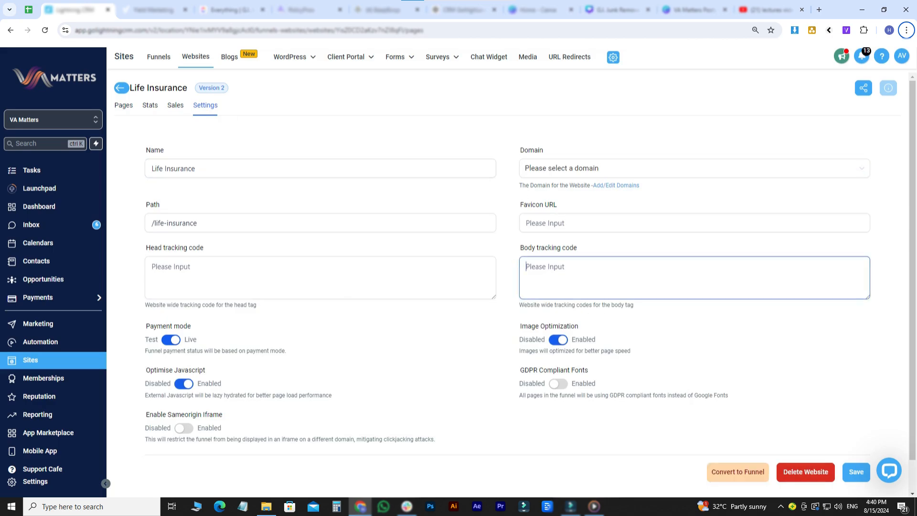
key(ctrl+v)
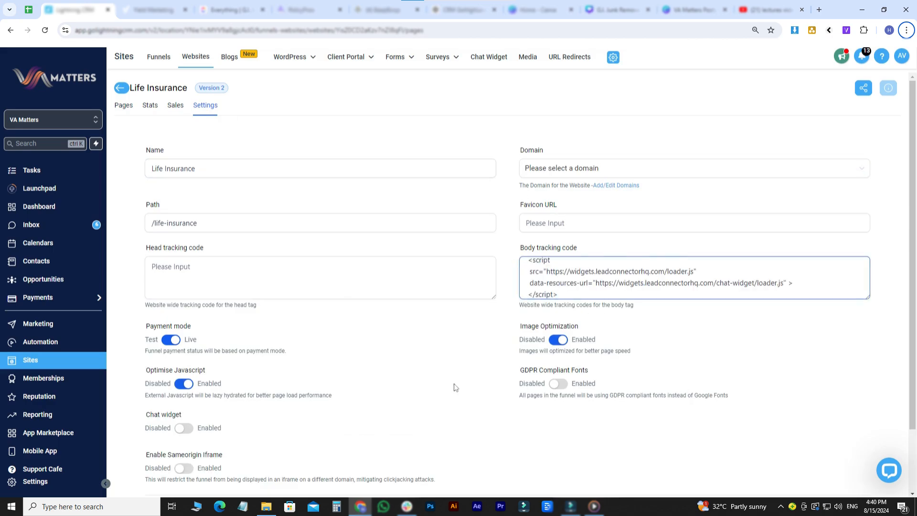
- Enable the chat widget for the Life Insurance website and save its settings
scroll(454, 387, down, 2)
click(189, 354)
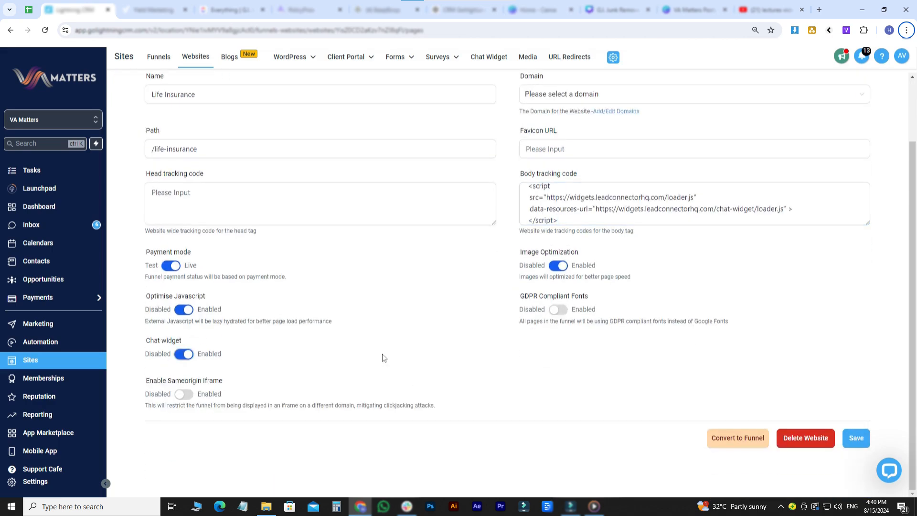
click(854, 438)
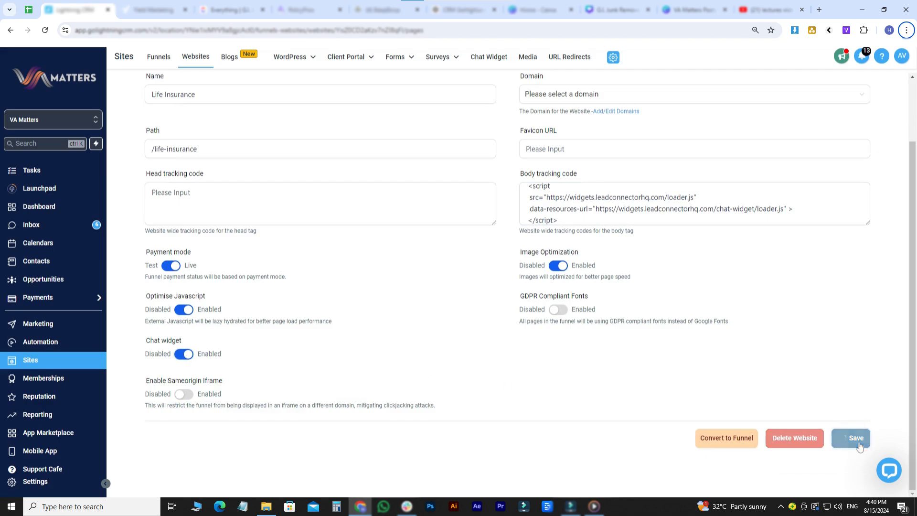